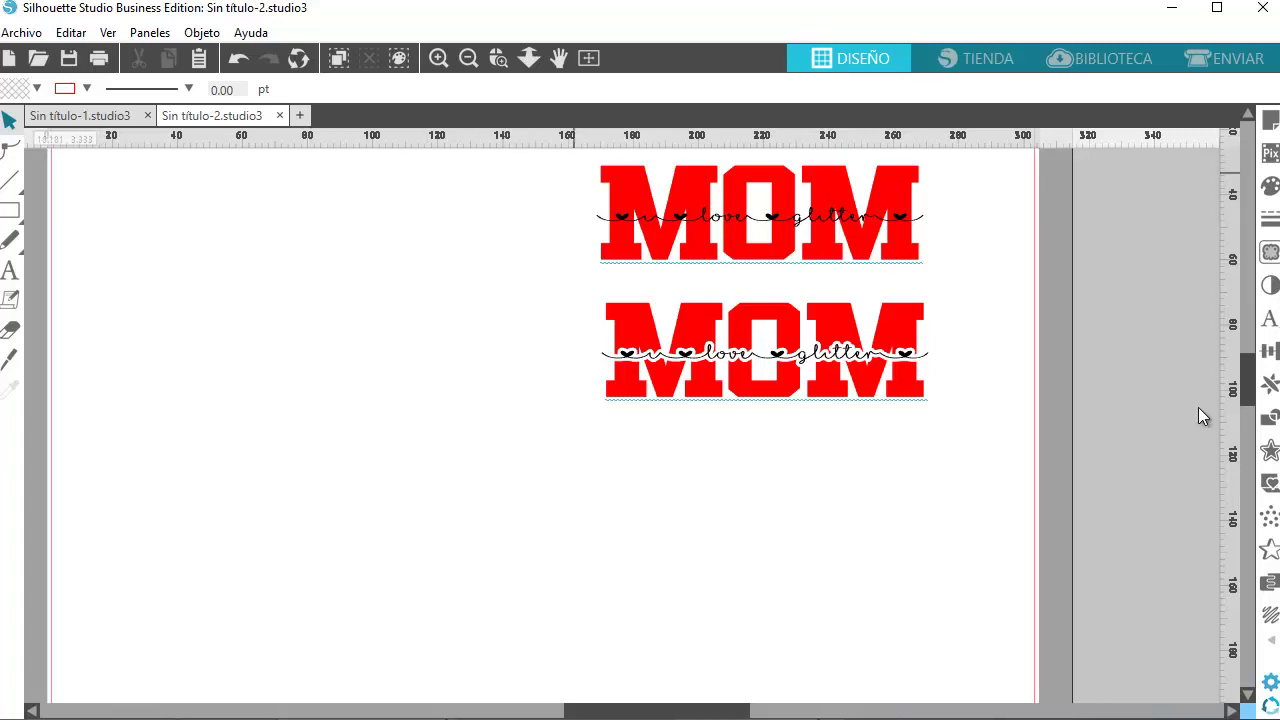
Add the text "MOM" in the empty area beside the finished samples and move it to the page's upper left
mouse_move(574, 173)
mouse_down()
mouse_move(850, 253)
mouse_move(922, 253)
mouse_up()
click(526, 274)
click(10, 271)
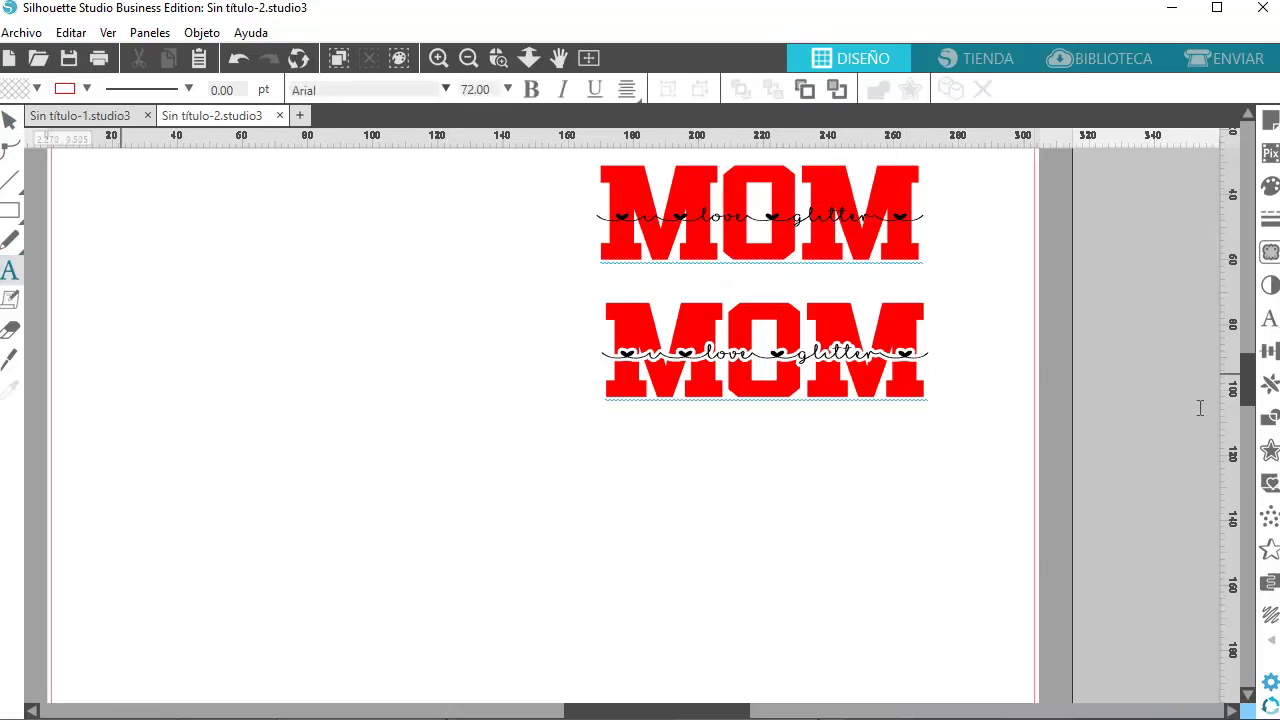
key(v)
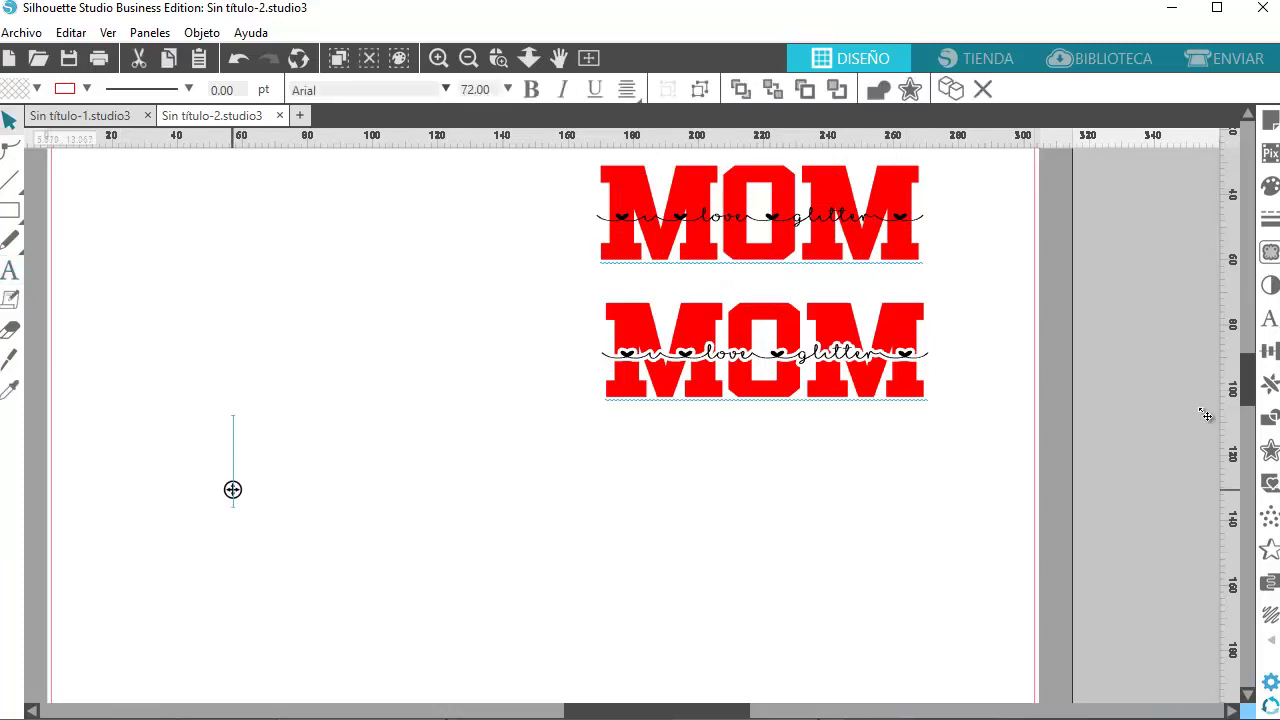
text(MOM)
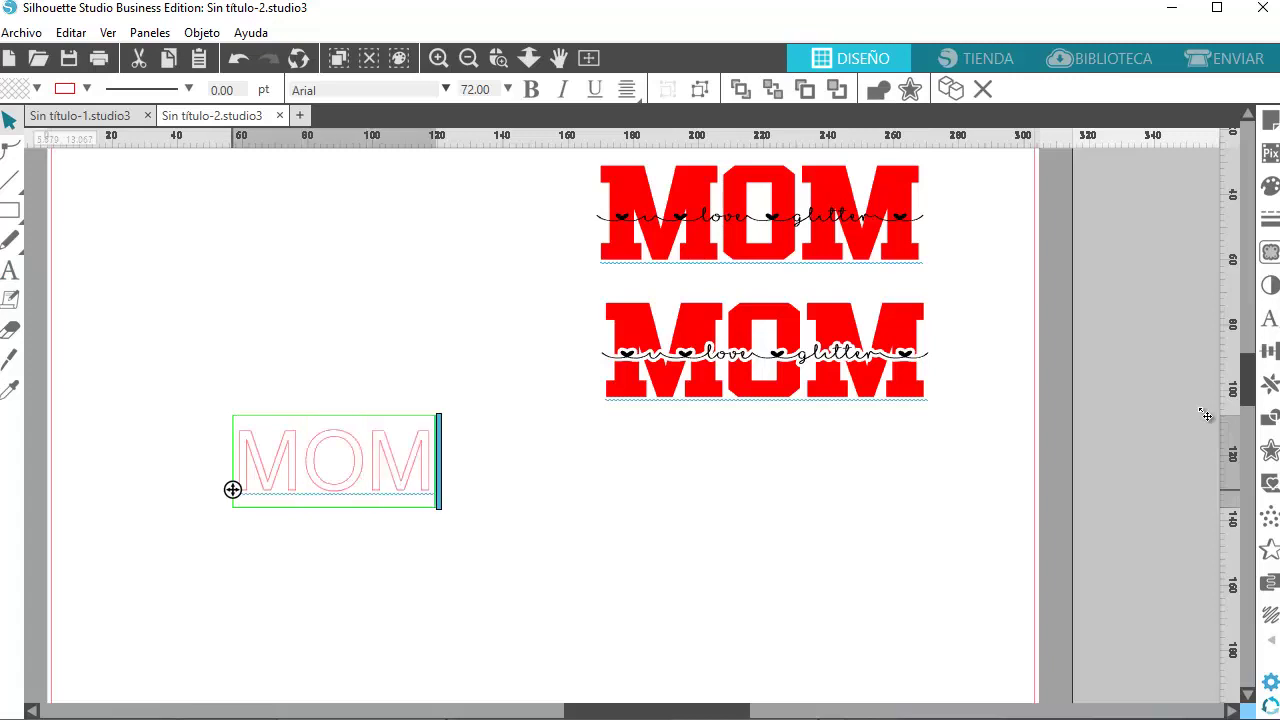
click(1198, 407)
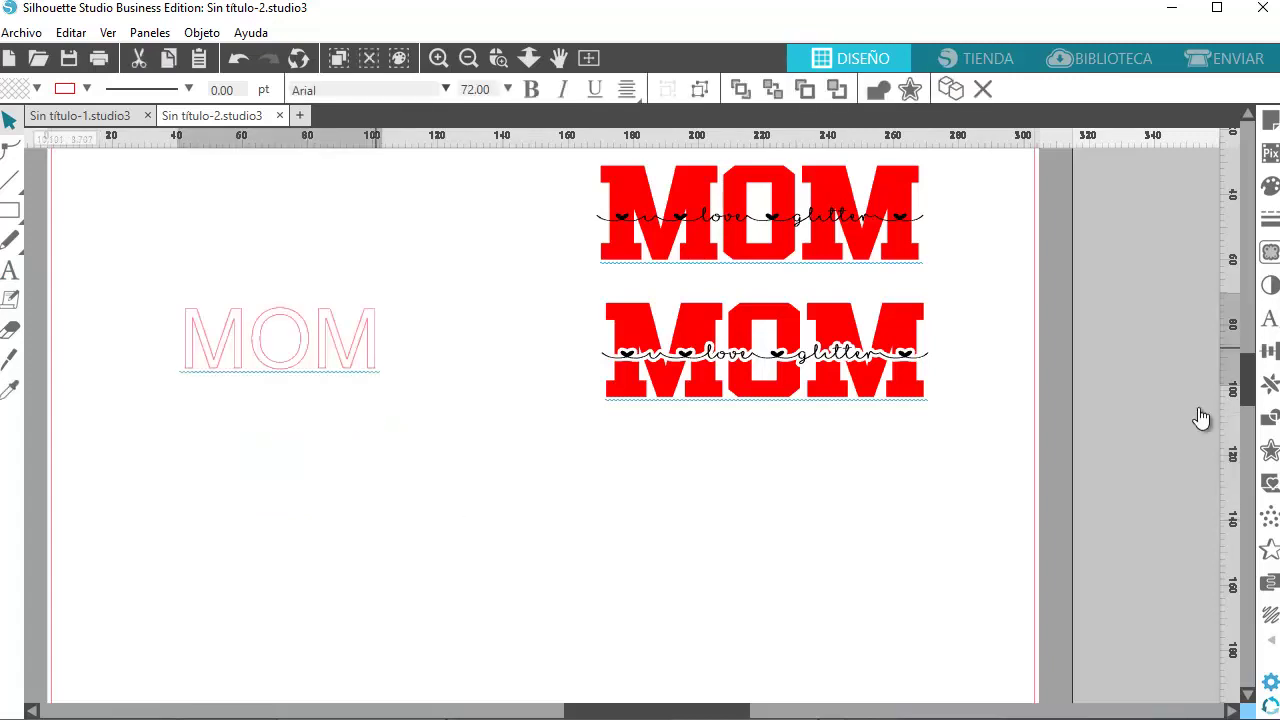
drag(376, 348, 306, 281)
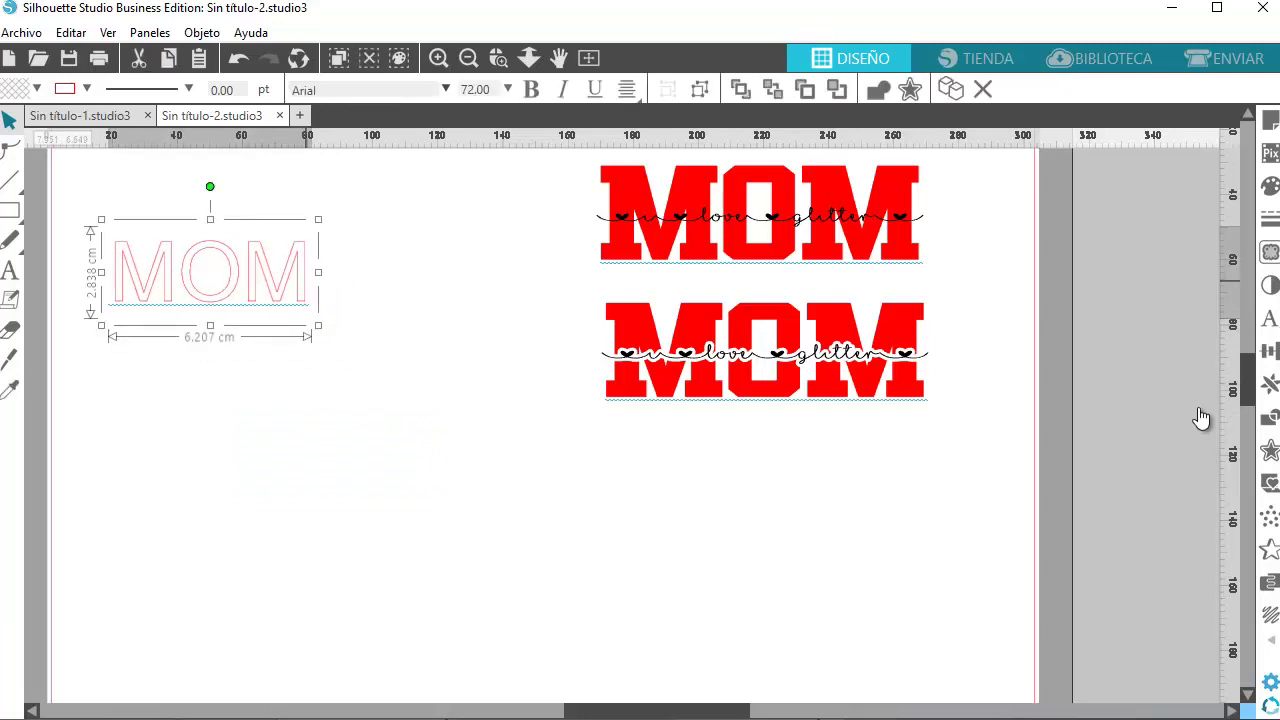
Set the new MOM text's font to Athletic and resize it to about 10.58 cm wide and 3.67 cm high
drag(318, 325, 336, 333)
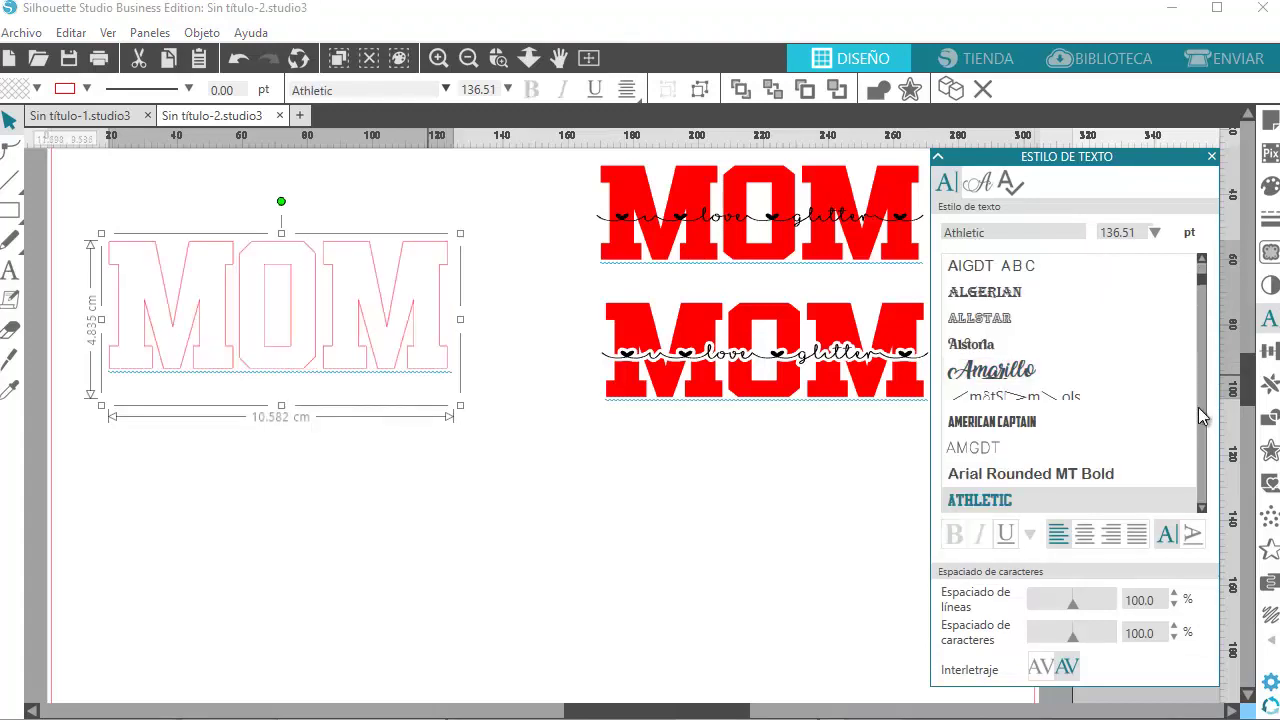
drag(281, 405, 281, 367)
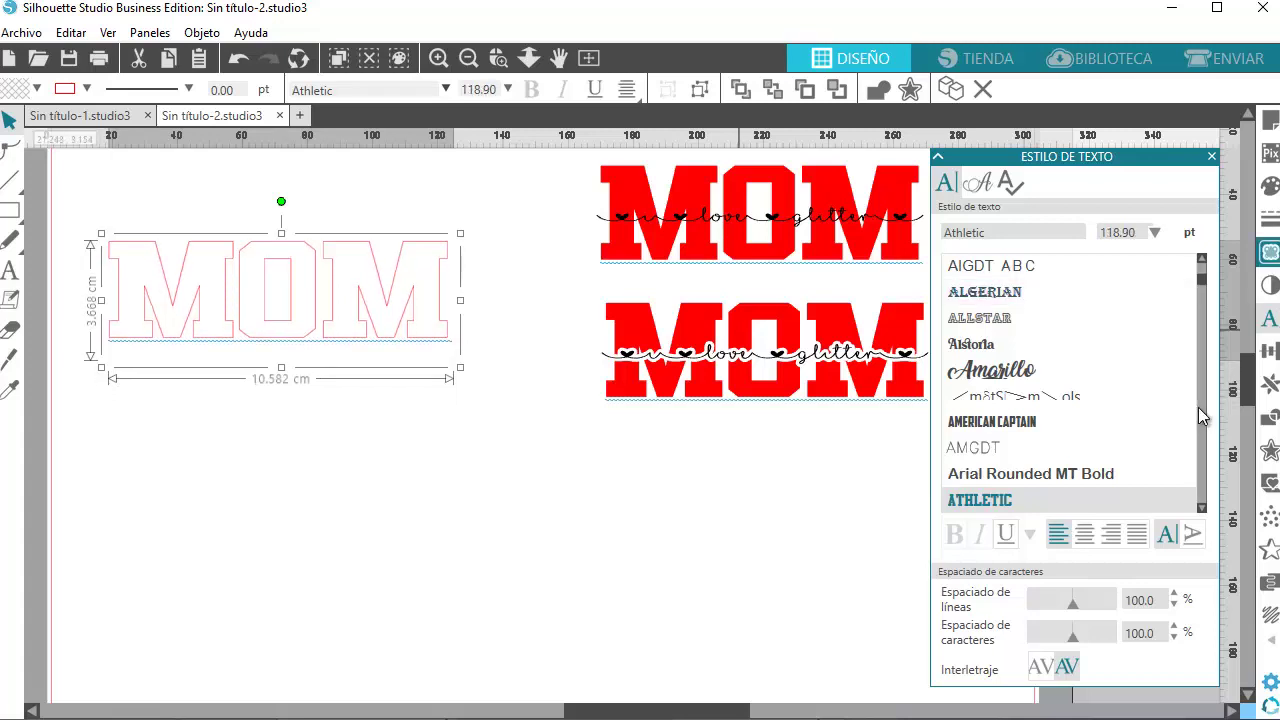
Fill the new MOM text with red and move it up level with the first sample
click(1270, 186)
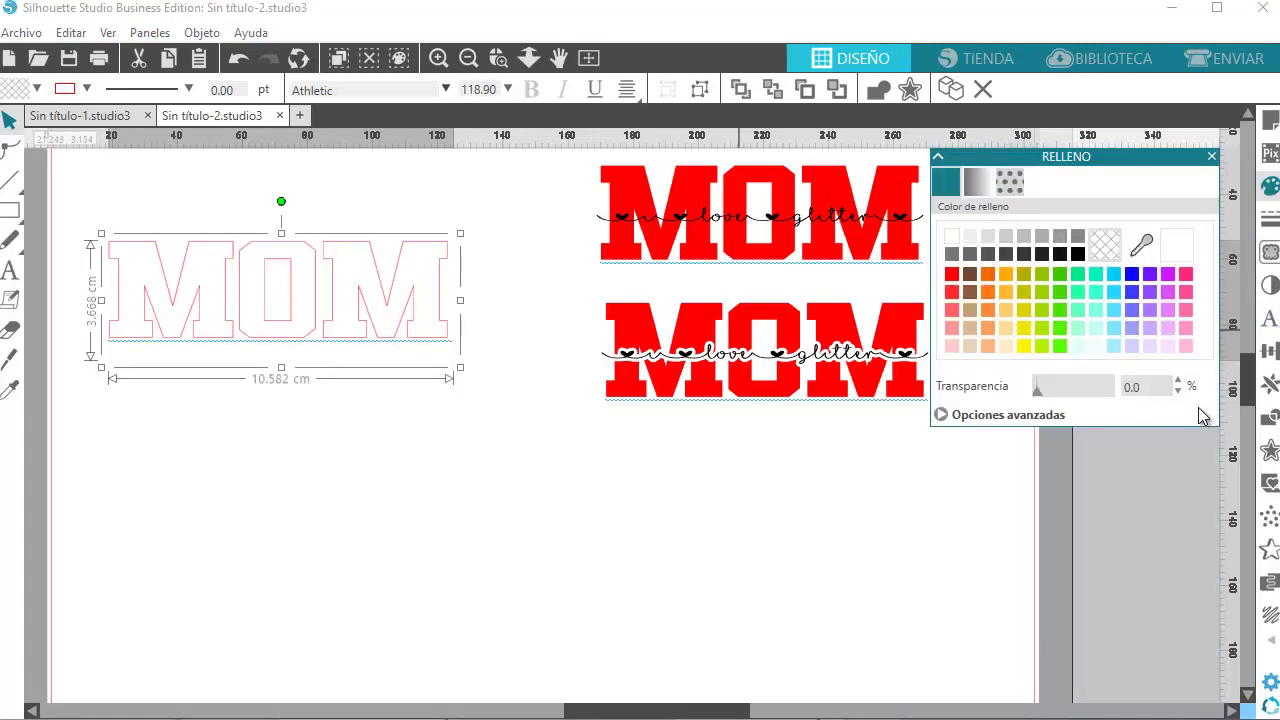
click(952, 274)
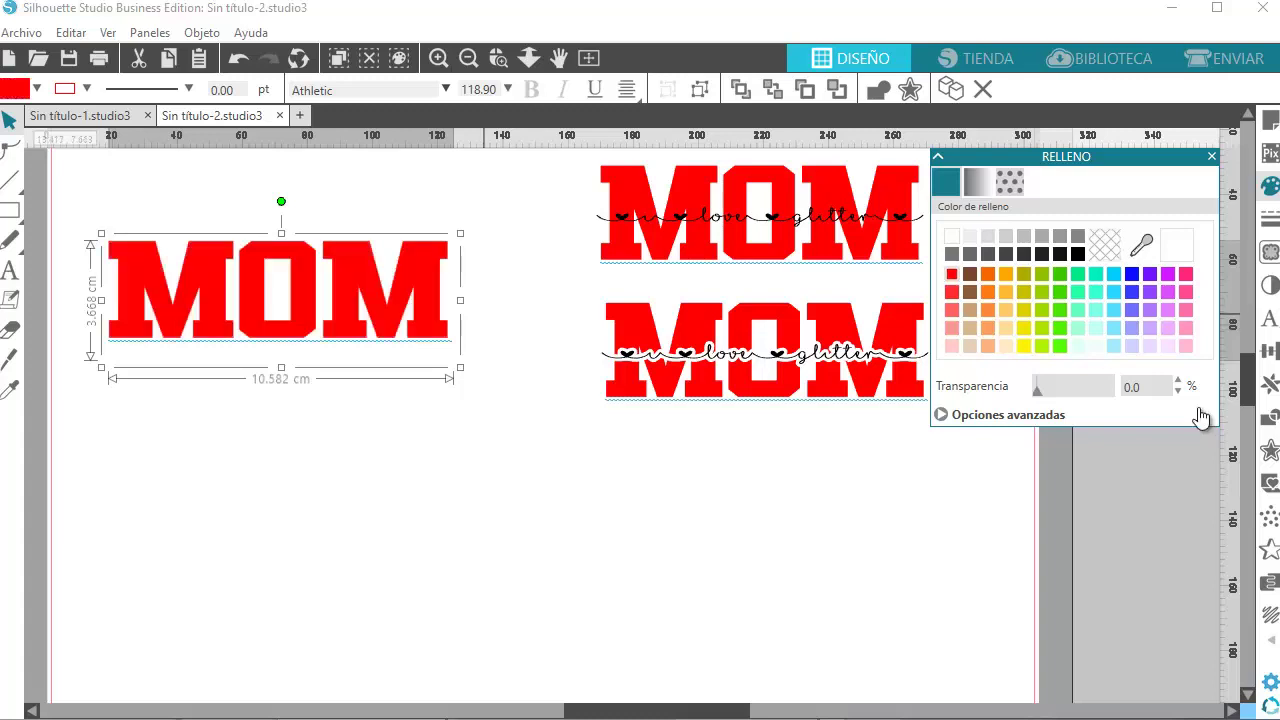
click(412, 285)
drag(412, 285, 411, 216)
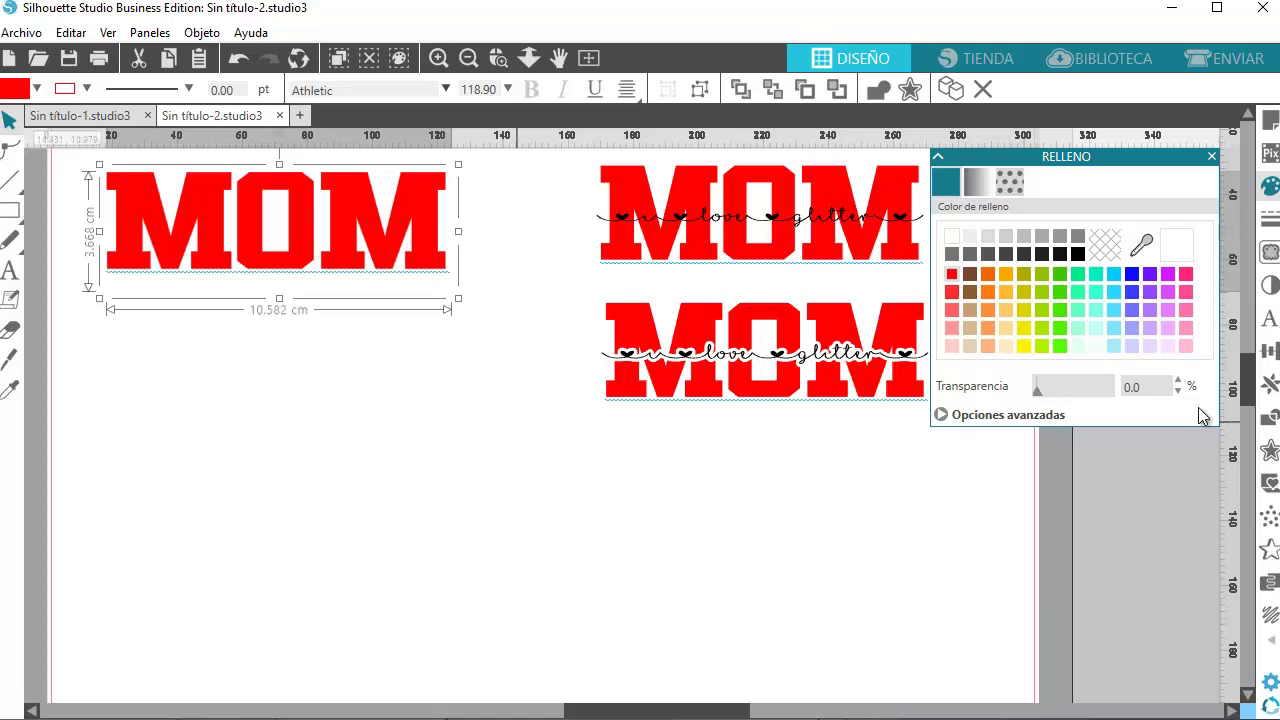
Add the text "_I_LOVE_GLITTER_" in the empty area below the MOM designs, with underscores before, between and after the words
key(Escape)
key(t)
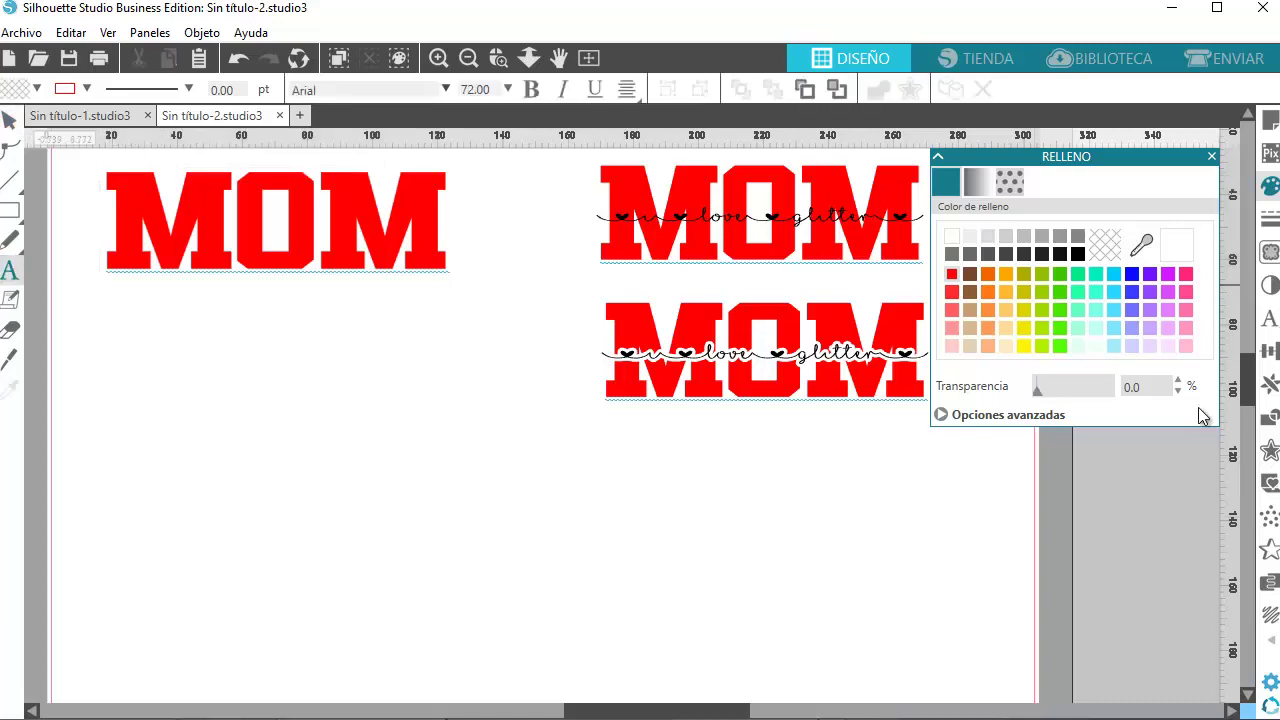
click(156, 508)
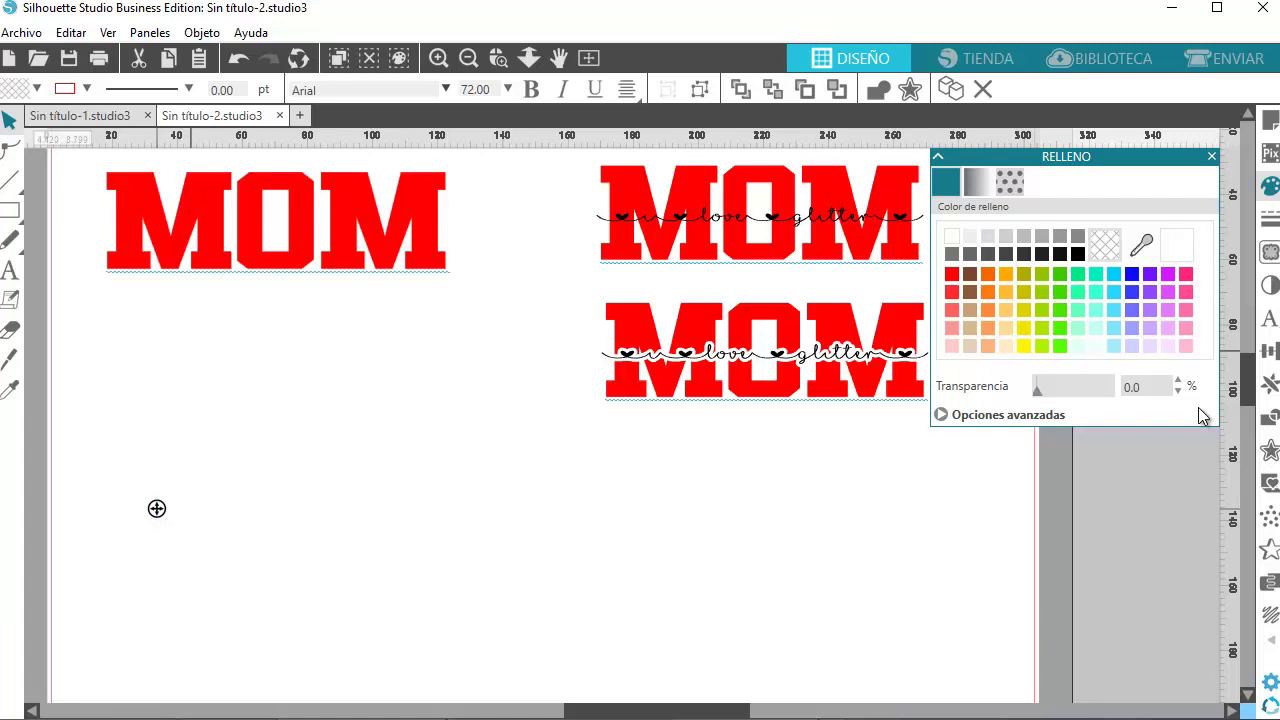
text(_)
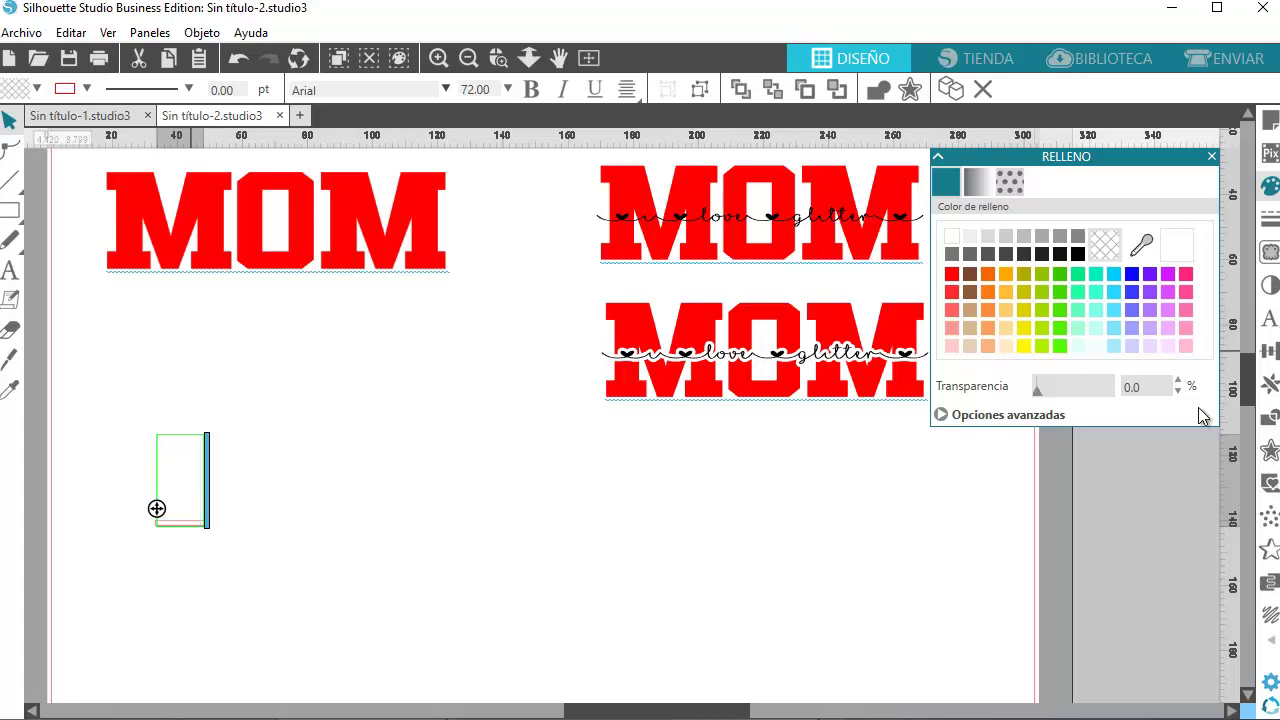
text(I)
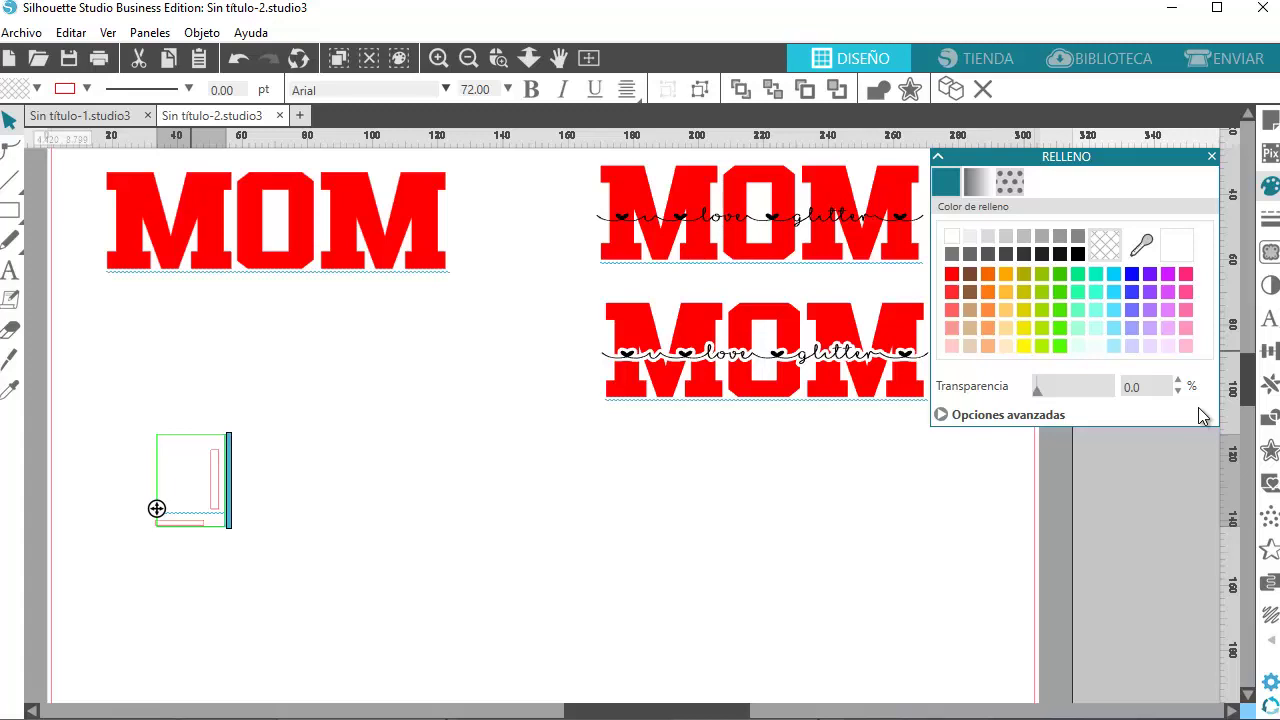
text(_)
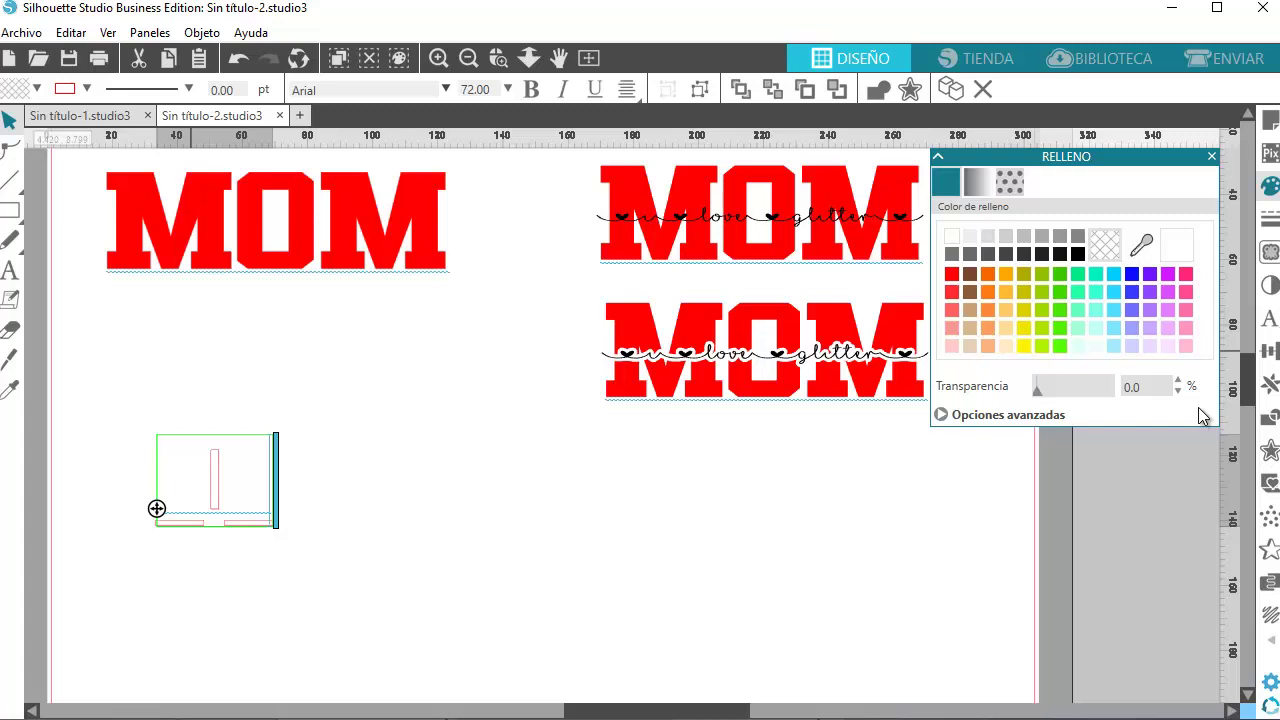
text(LO)
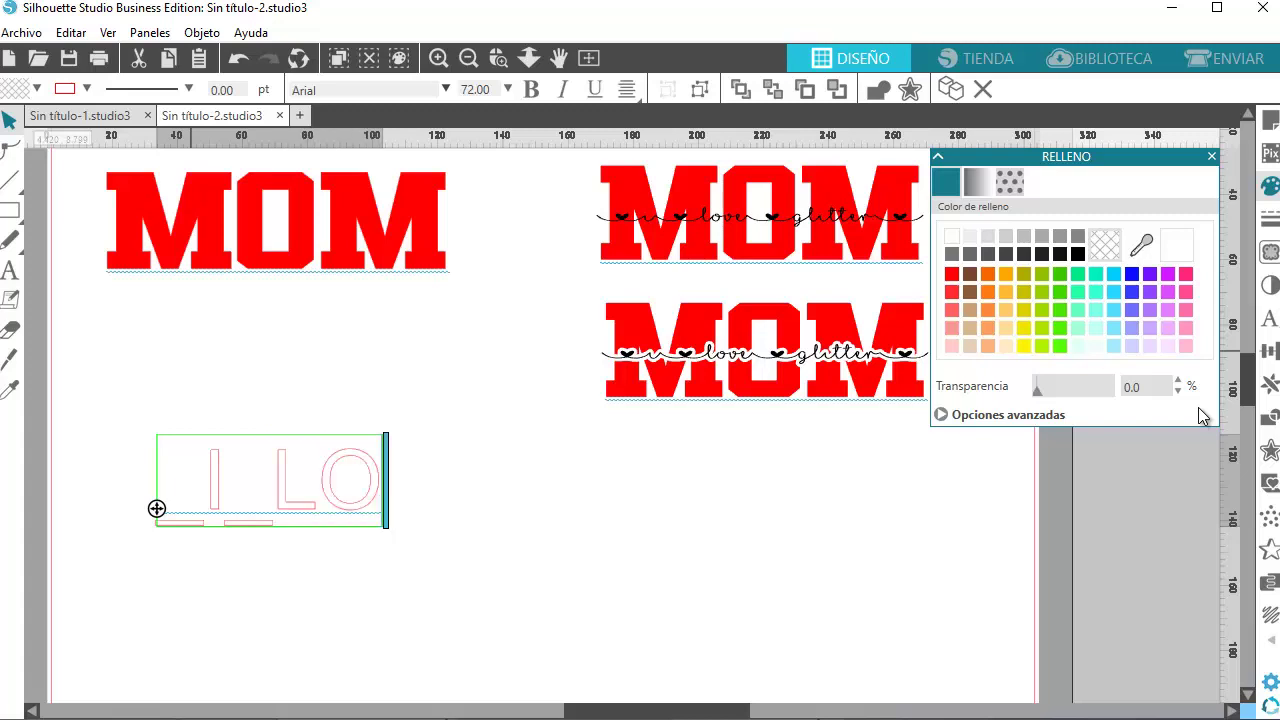
text(VE)
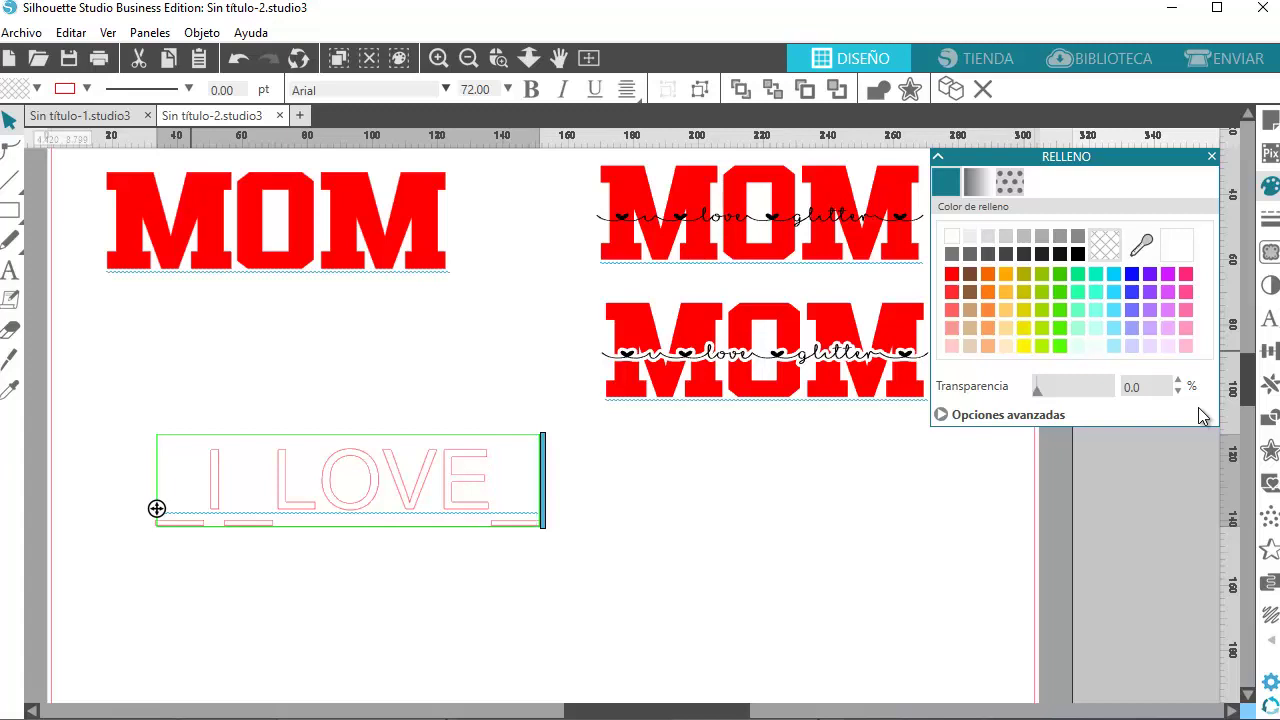
text( GLITTER)
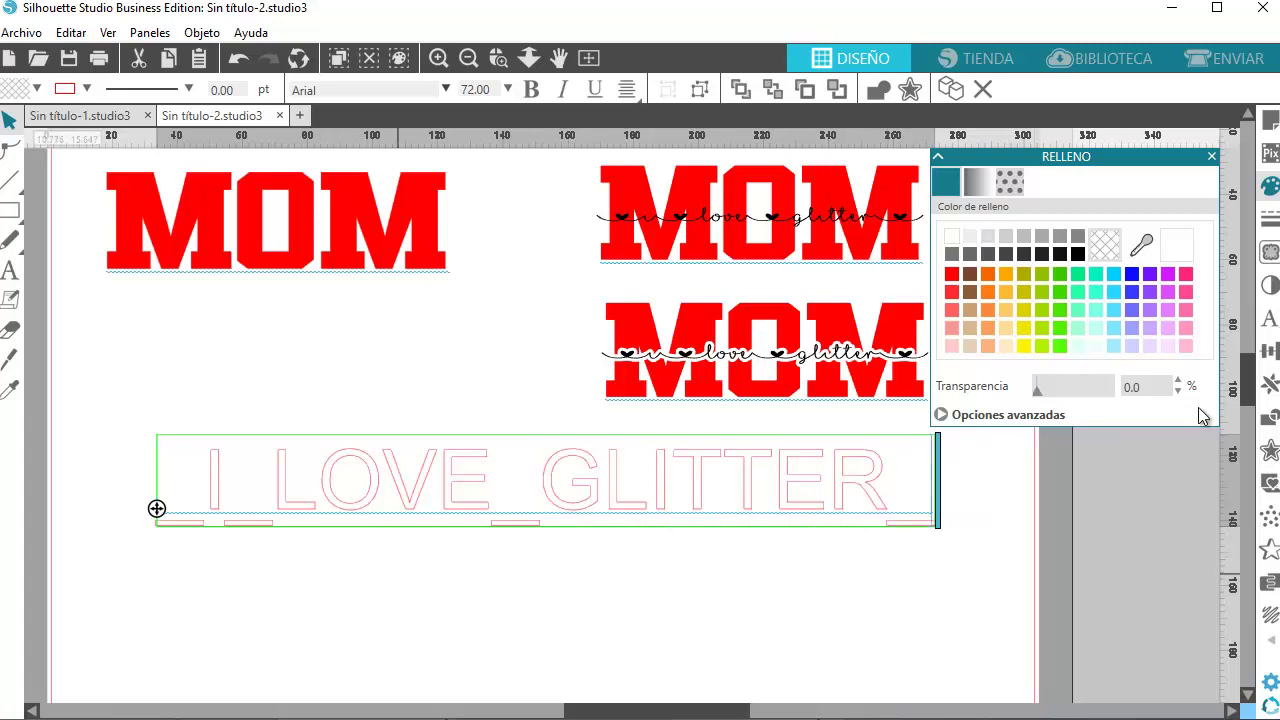
click(398, 573)
Reposition the I LOVE GLITTER text so it fits within the page below the MOM designs
drag(411, 506, 379, 562)
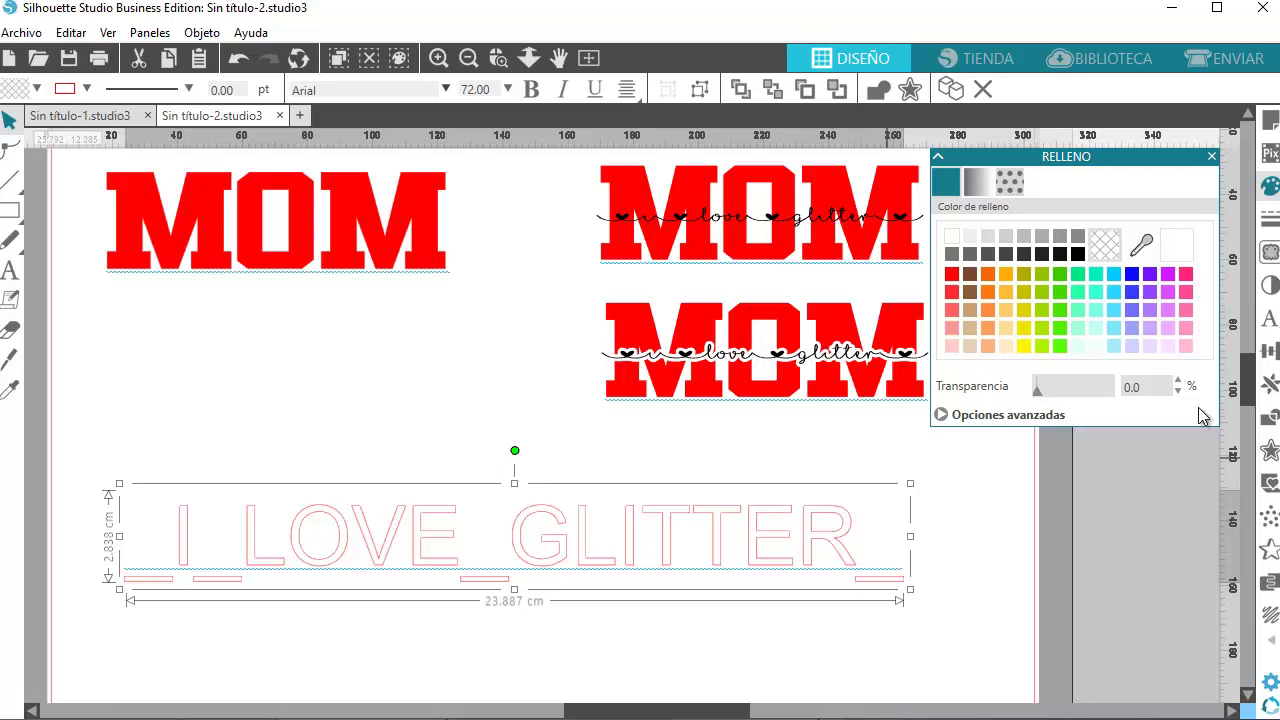
click(825, 616)
click(856, 568)
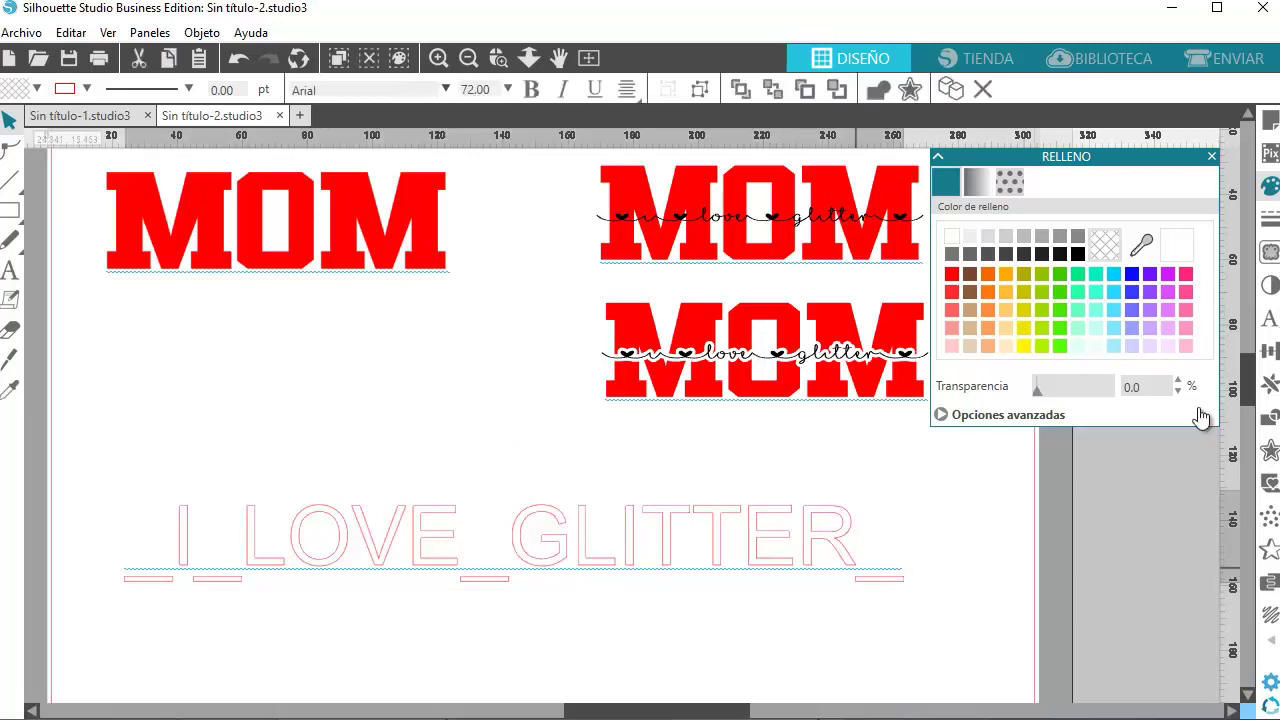
drag(856, 568, 832, 542)
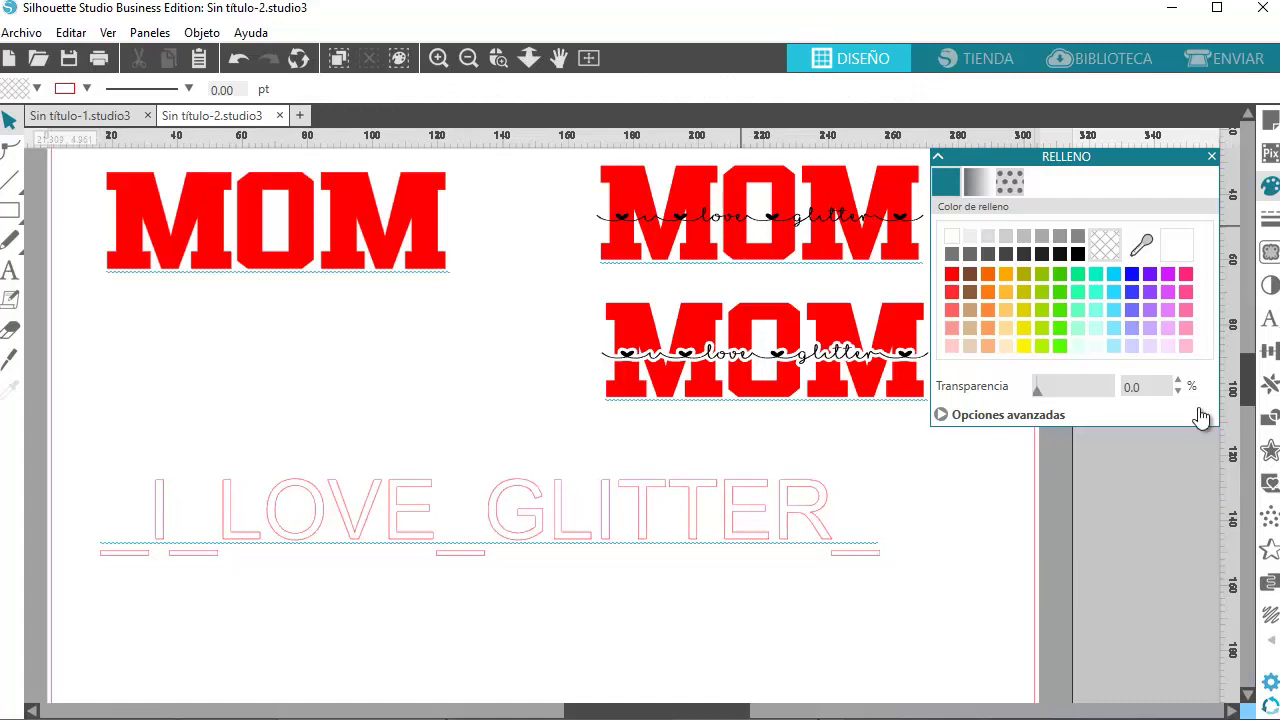
Change the font of the I LOVE GLITTER text to I Love Glitter
click(733, 486)
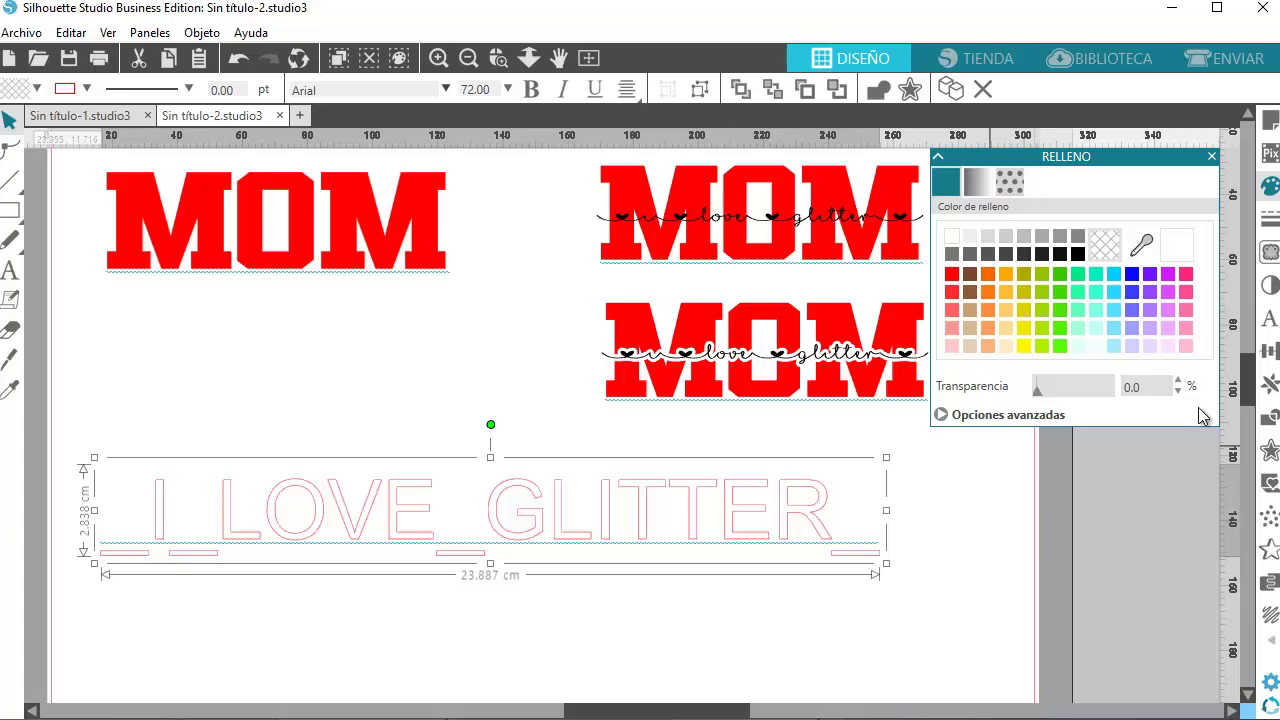
click(1270, 319)
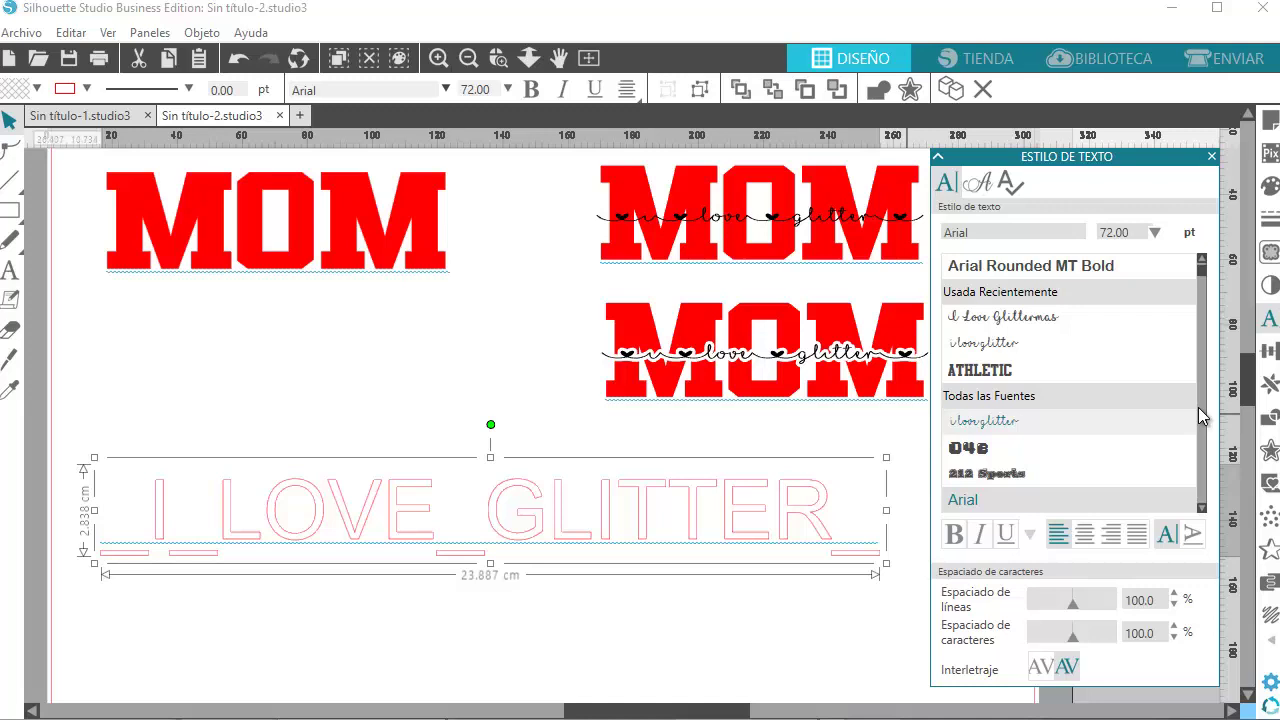
click(1200, 420)
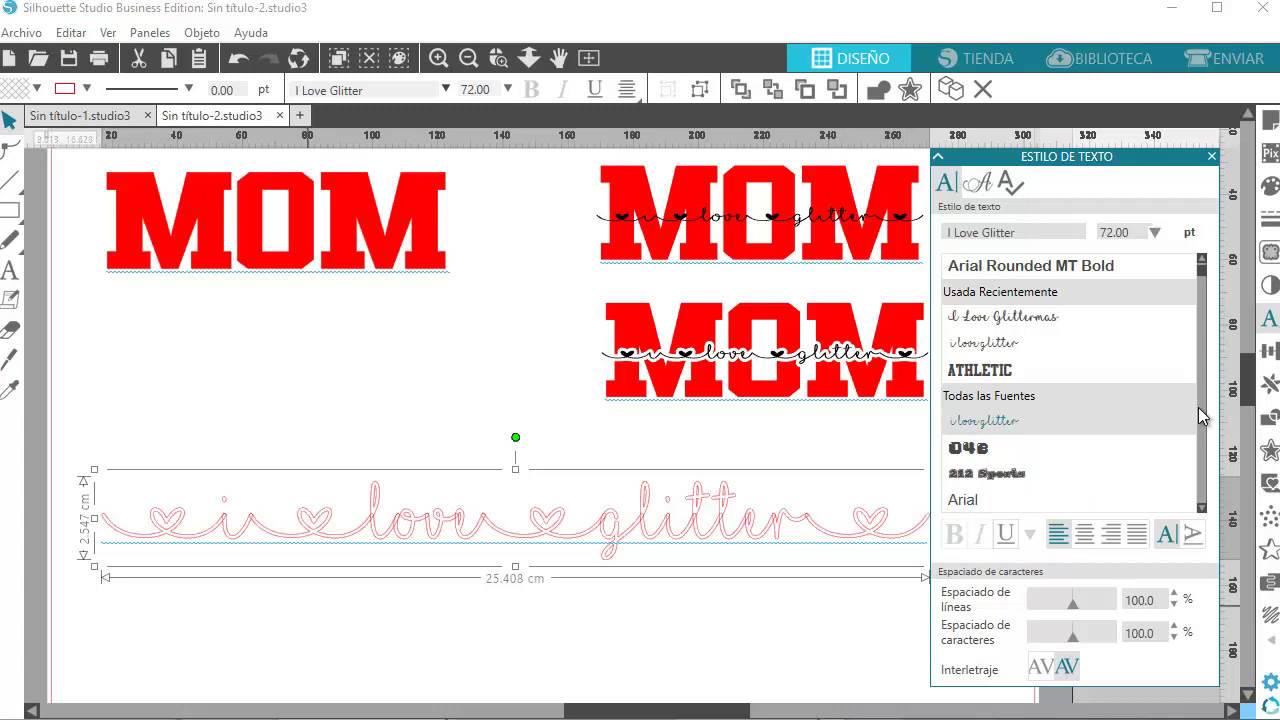
key(Escape)
click(314, 515)
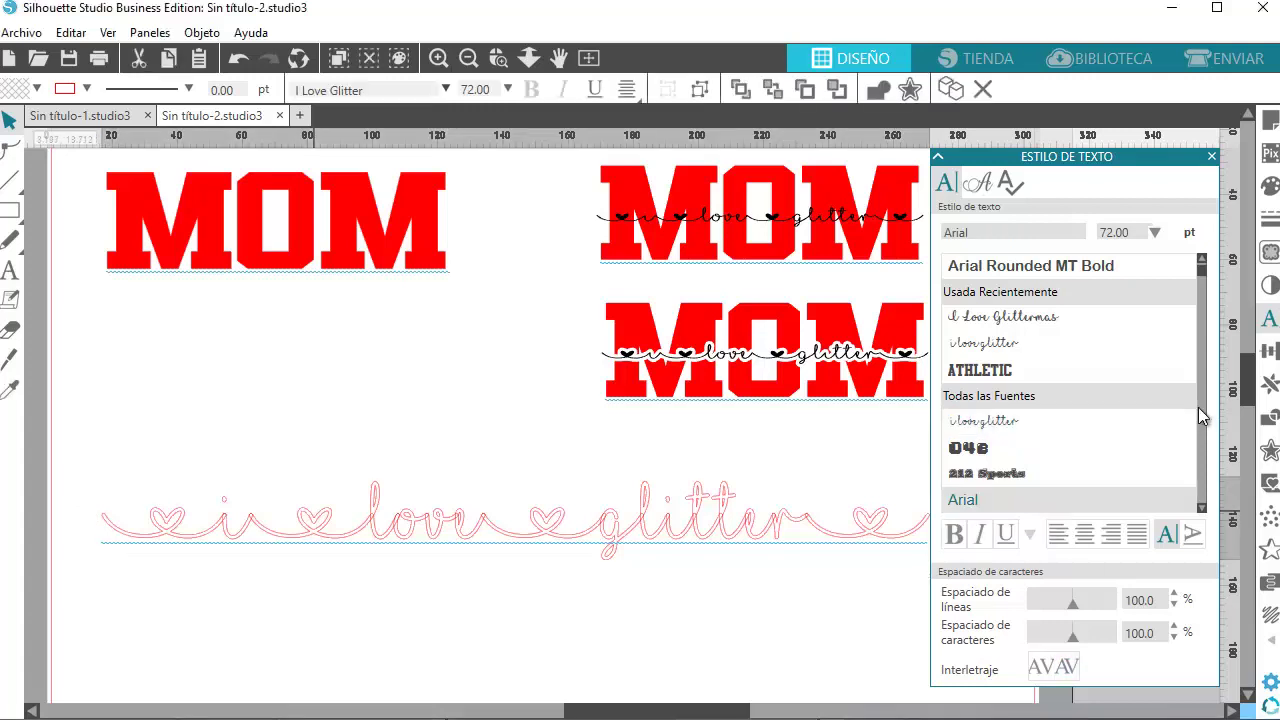
click(1200, 420)
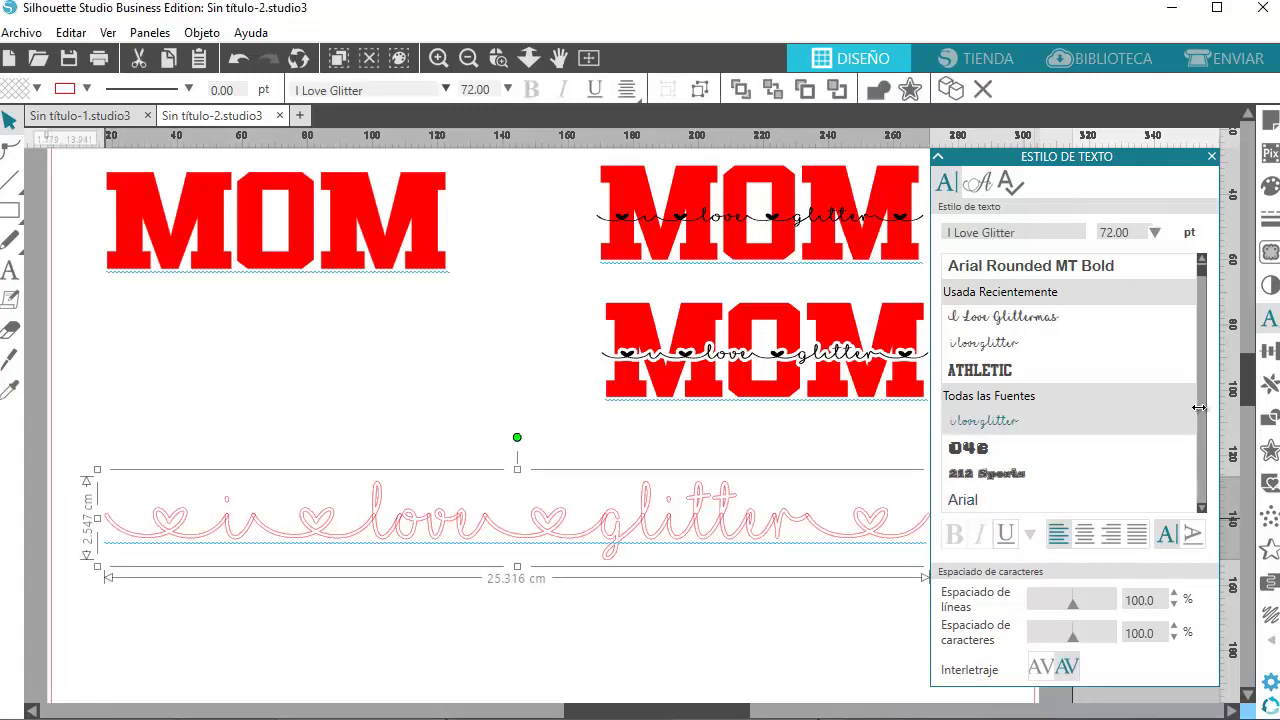
Resize the script phrase to about 23.03 cm wide and 3.6 cm high below the MOM designs
mouse_move(566, 528)
mouse_down()
mouse_move(287, 485)
mouse_move(246, 518)
mouse_up()
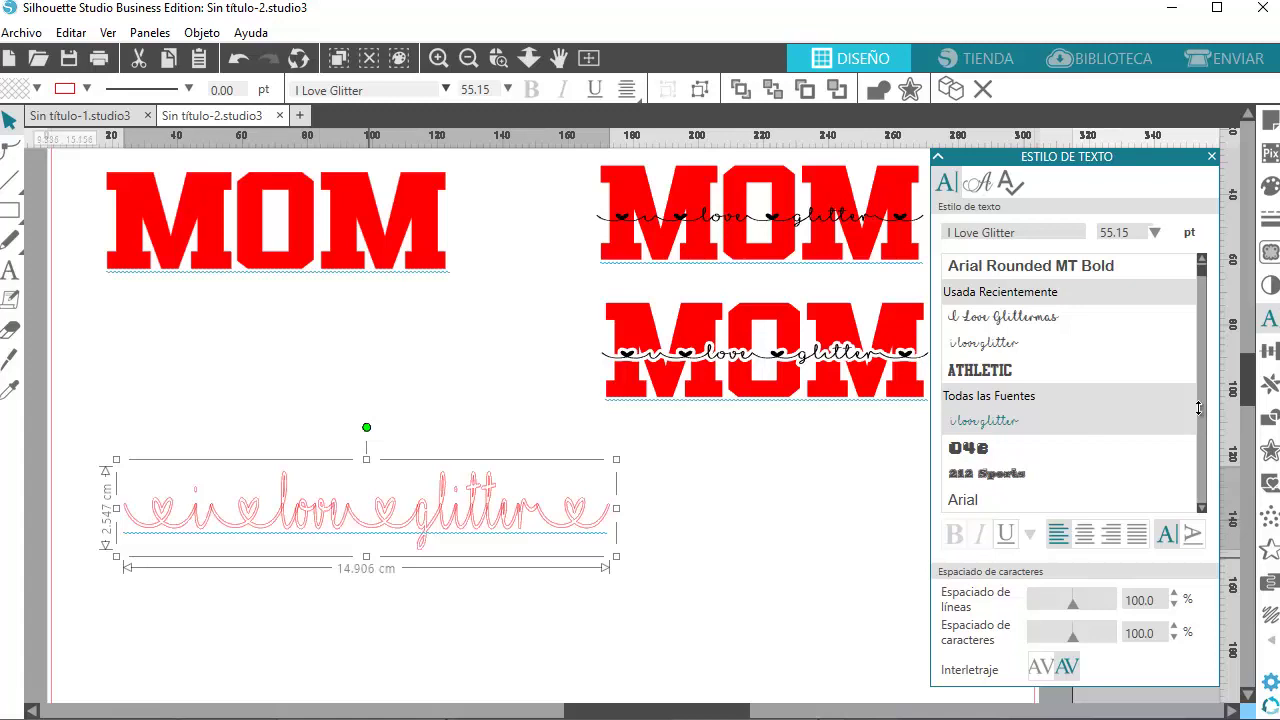
drag(366, 556, 366, 549)
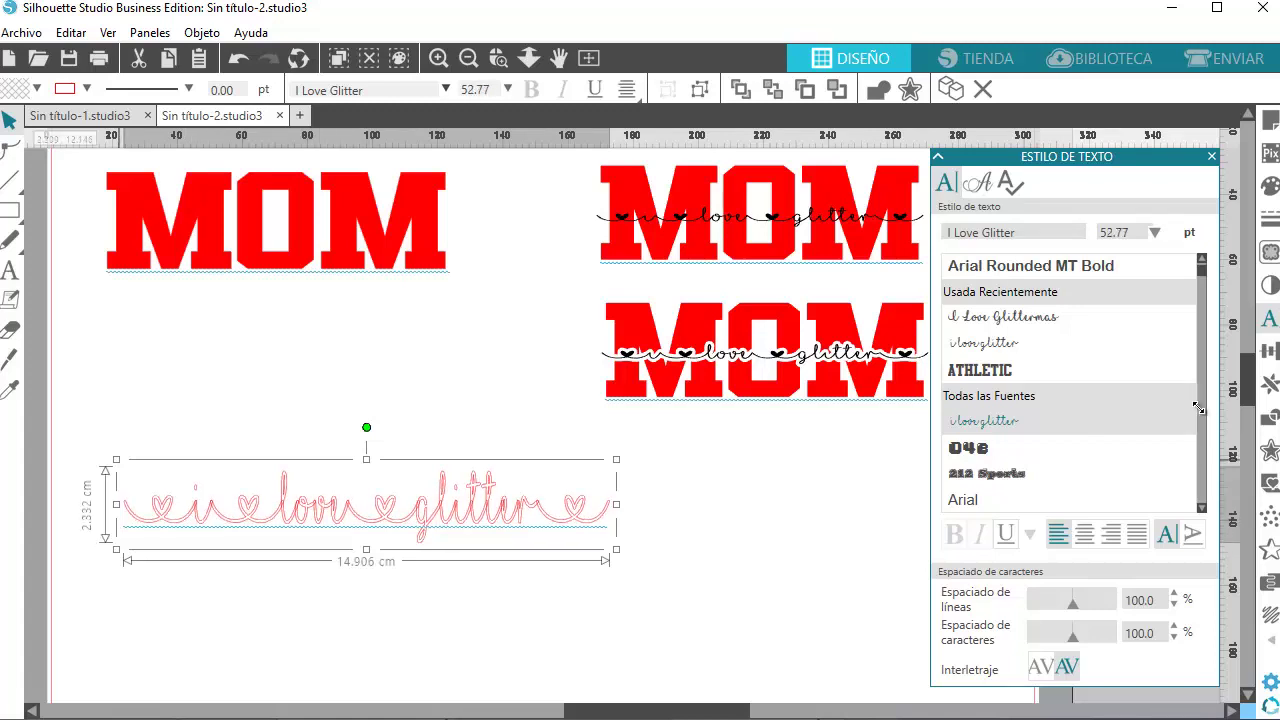
drag(116, 459, 27, 445)
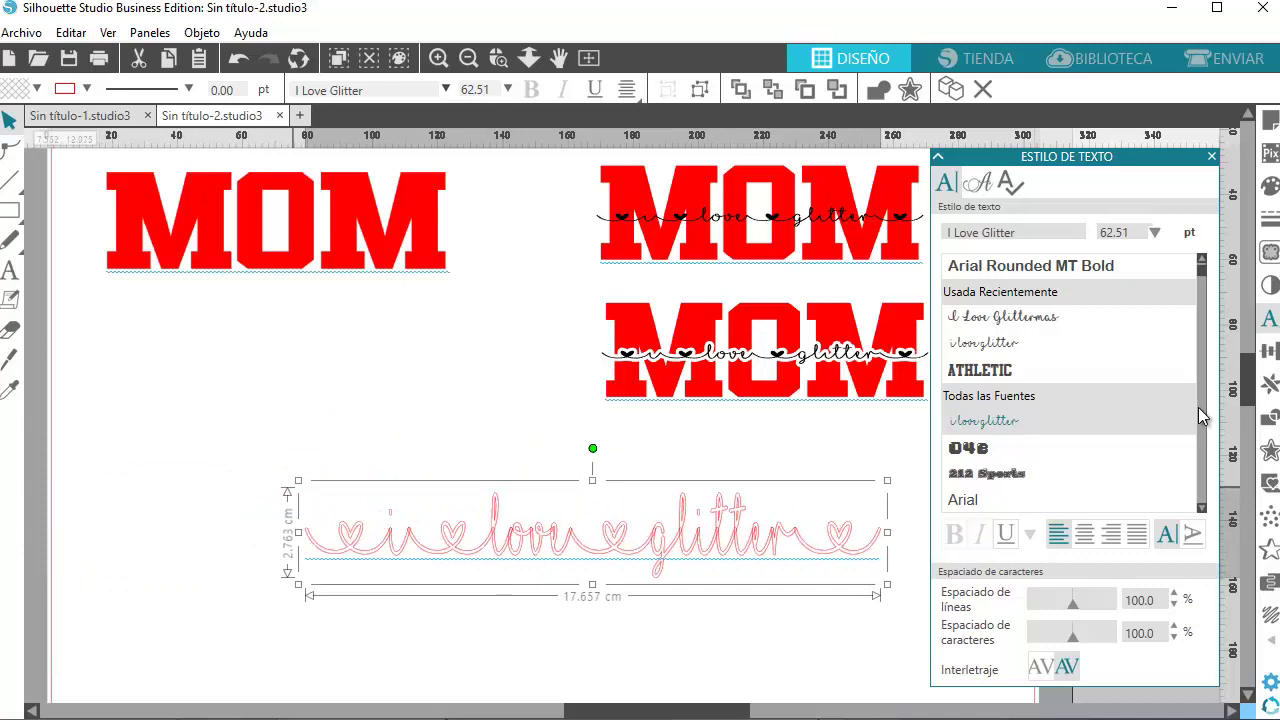
drag(299, 481, 179, 463)
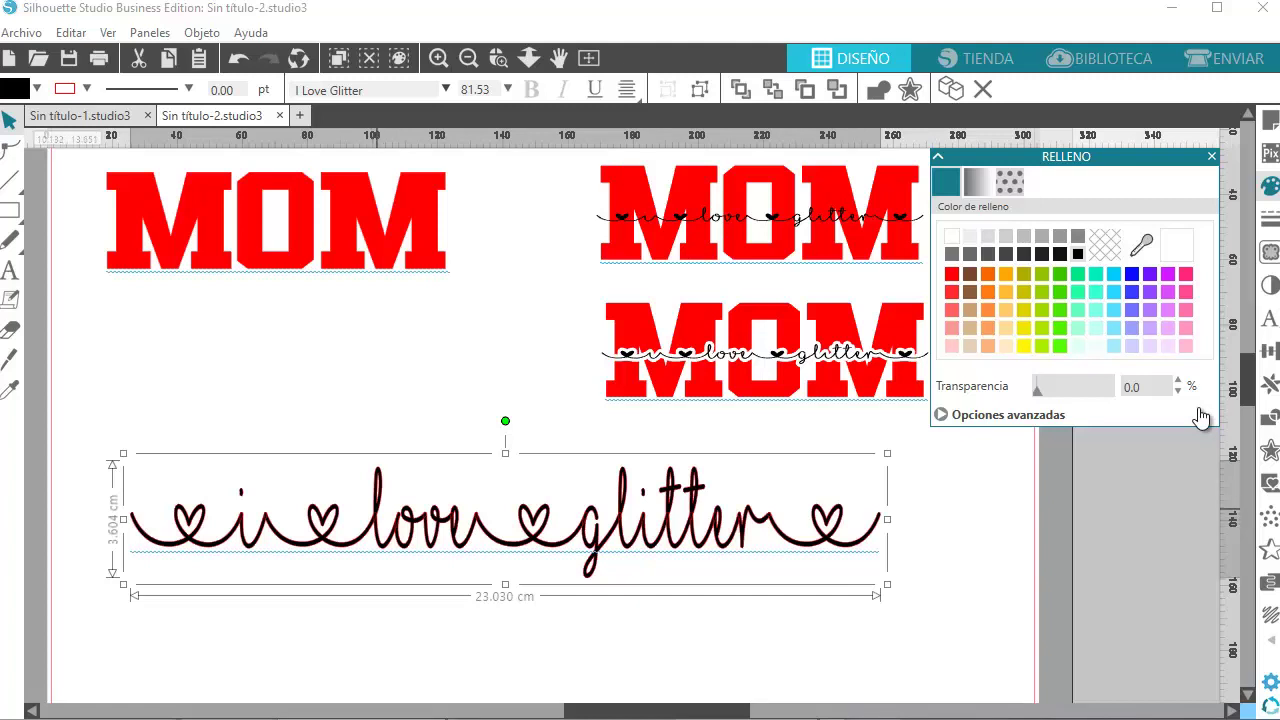
Remove the script phrase's fill, weld its overlapping letters with Fusionar, and shift the welded phrase slightly upward
click(1104, 244)
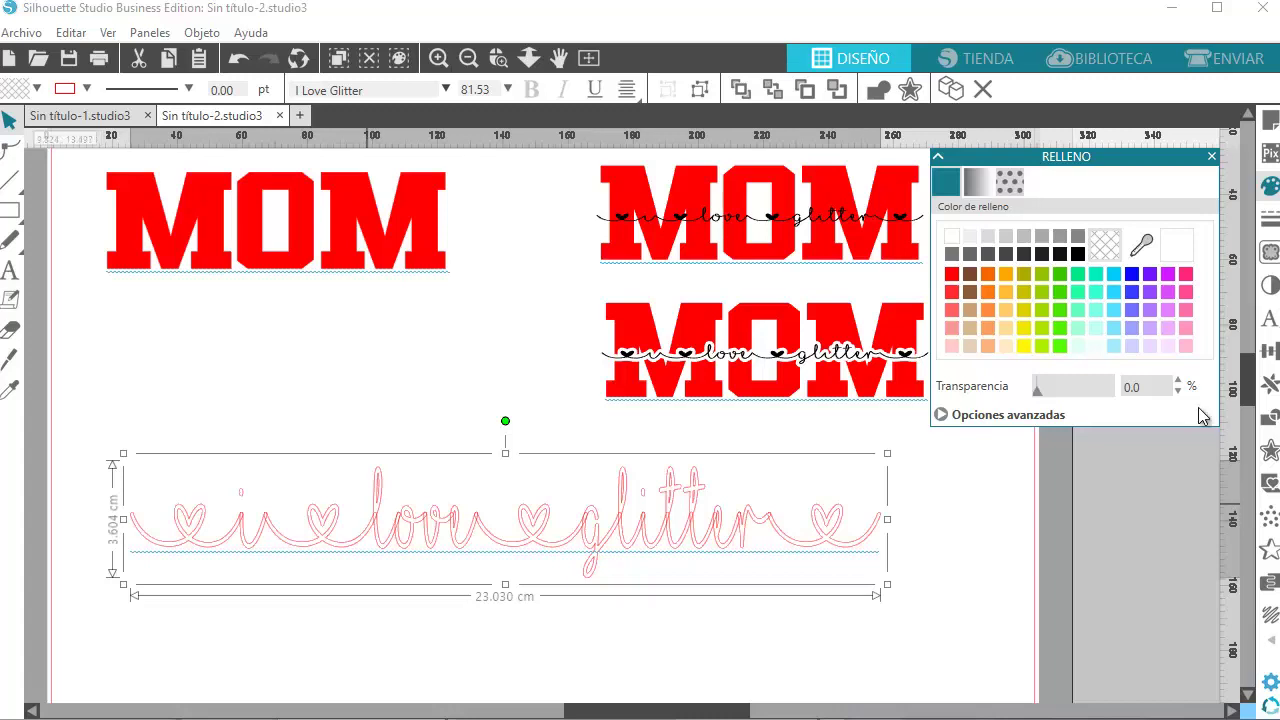
right_click(373, 504)
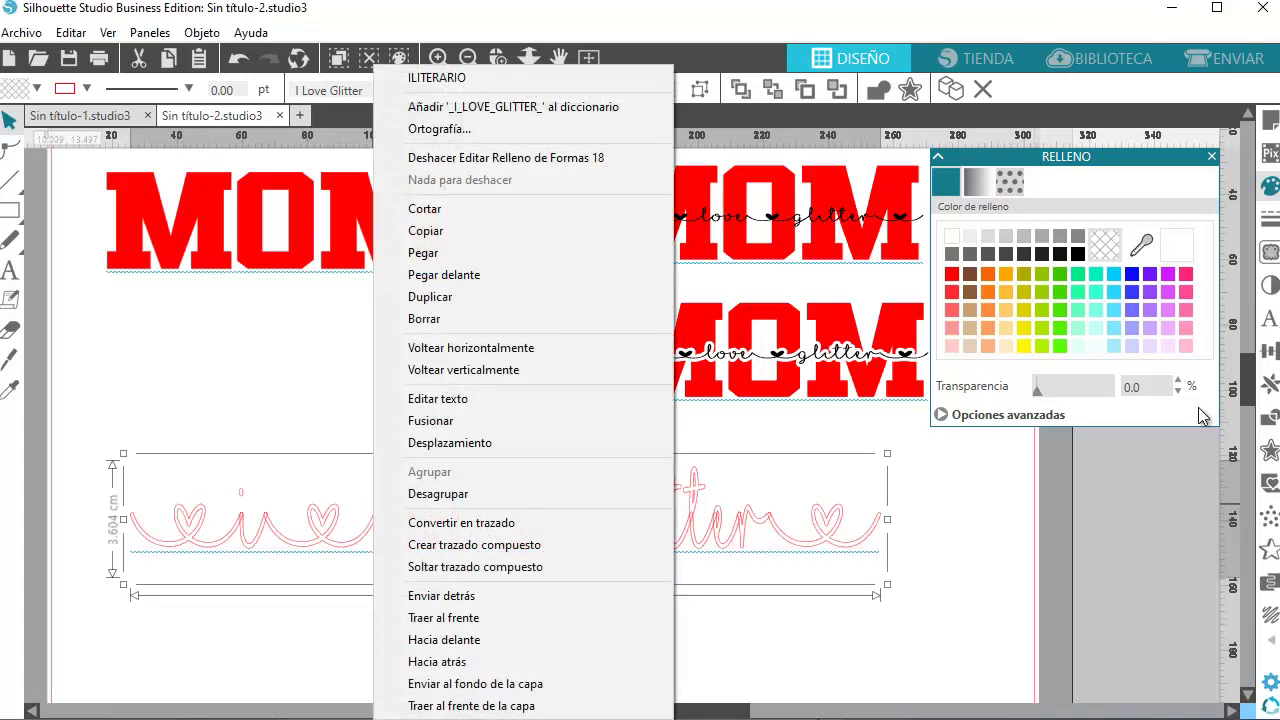
key(Up)
key(Up)
key(Up)
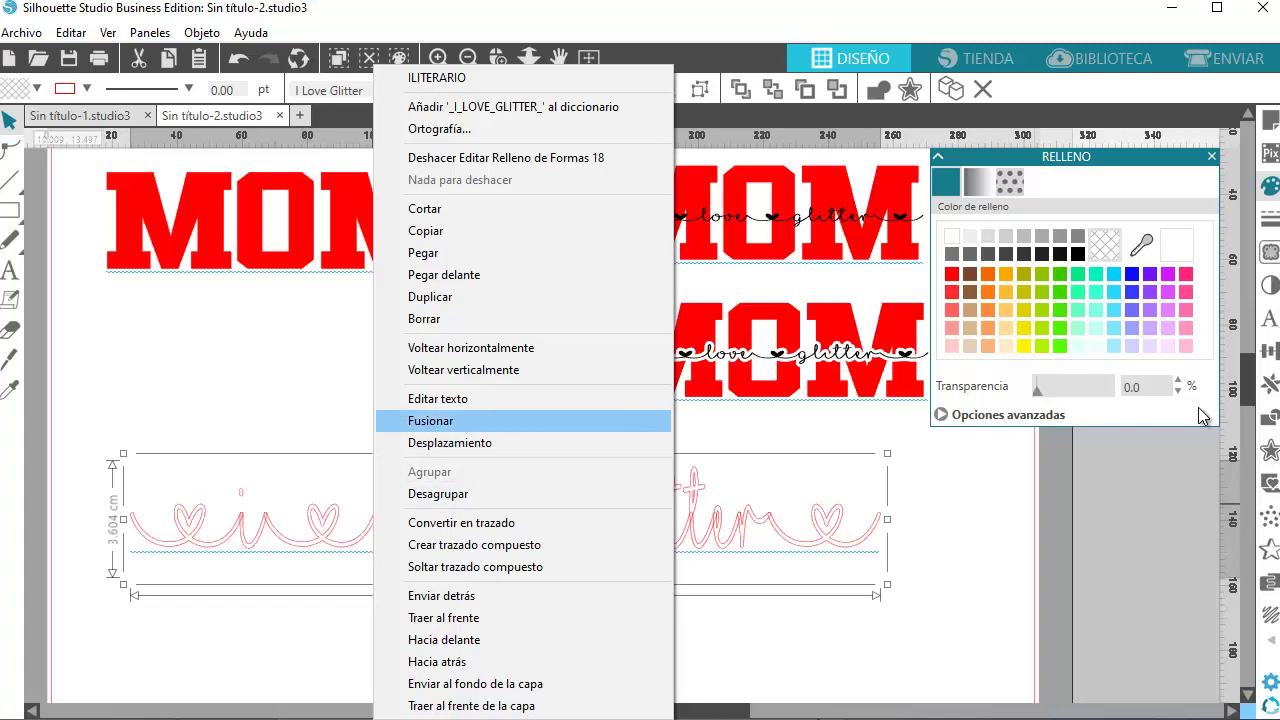
key(Return)
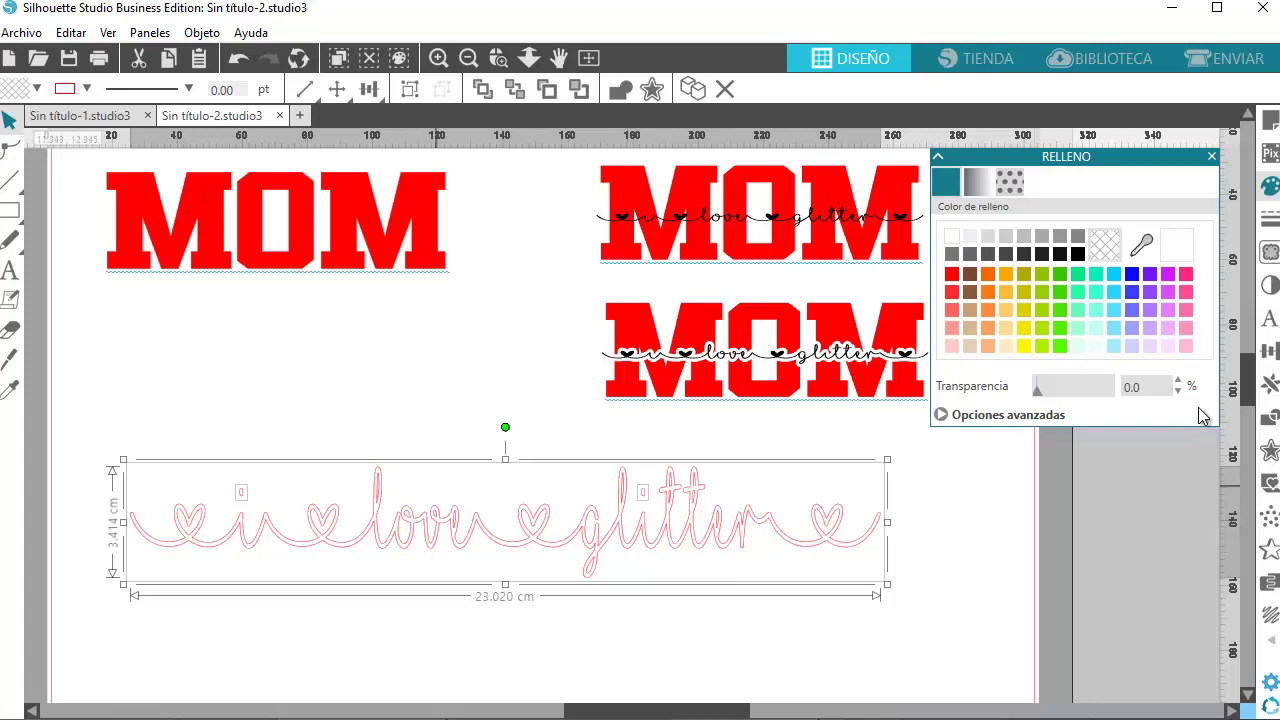
drag(202, 525, 207, 507)
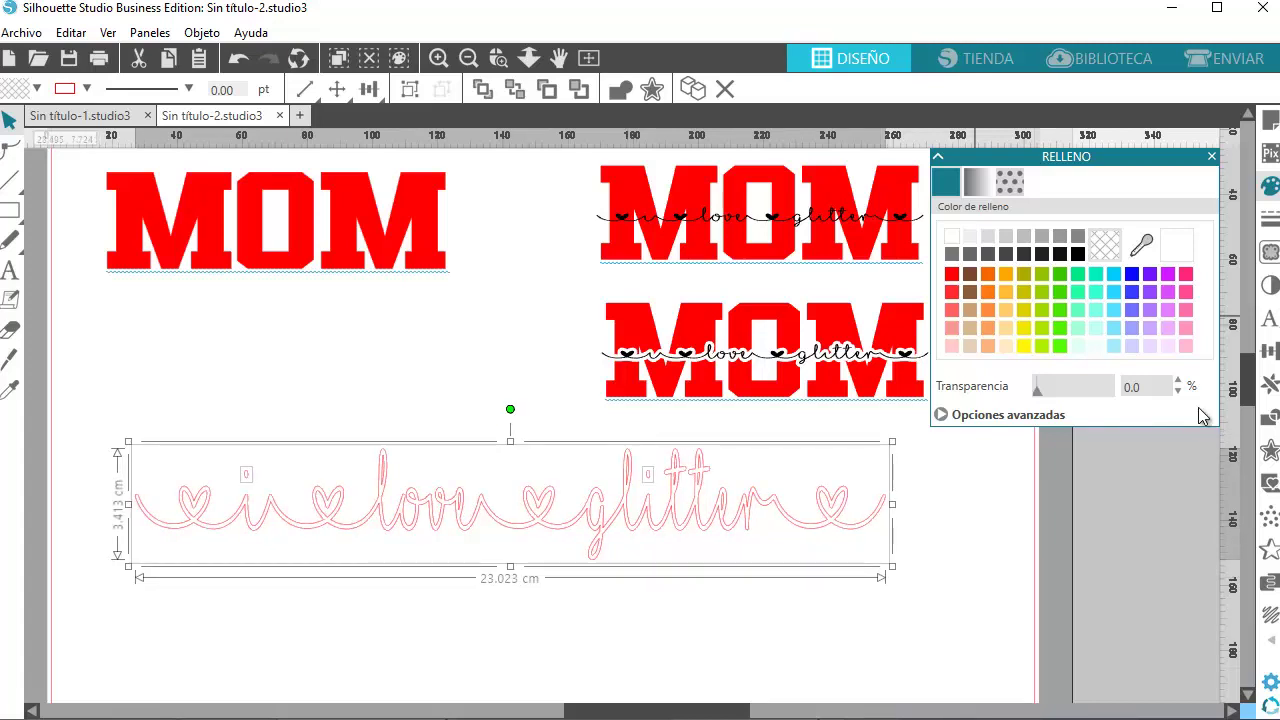
Undo the script phrase's fill changes and weld, and shift the restored text slightly upward
key(ctrl+z)
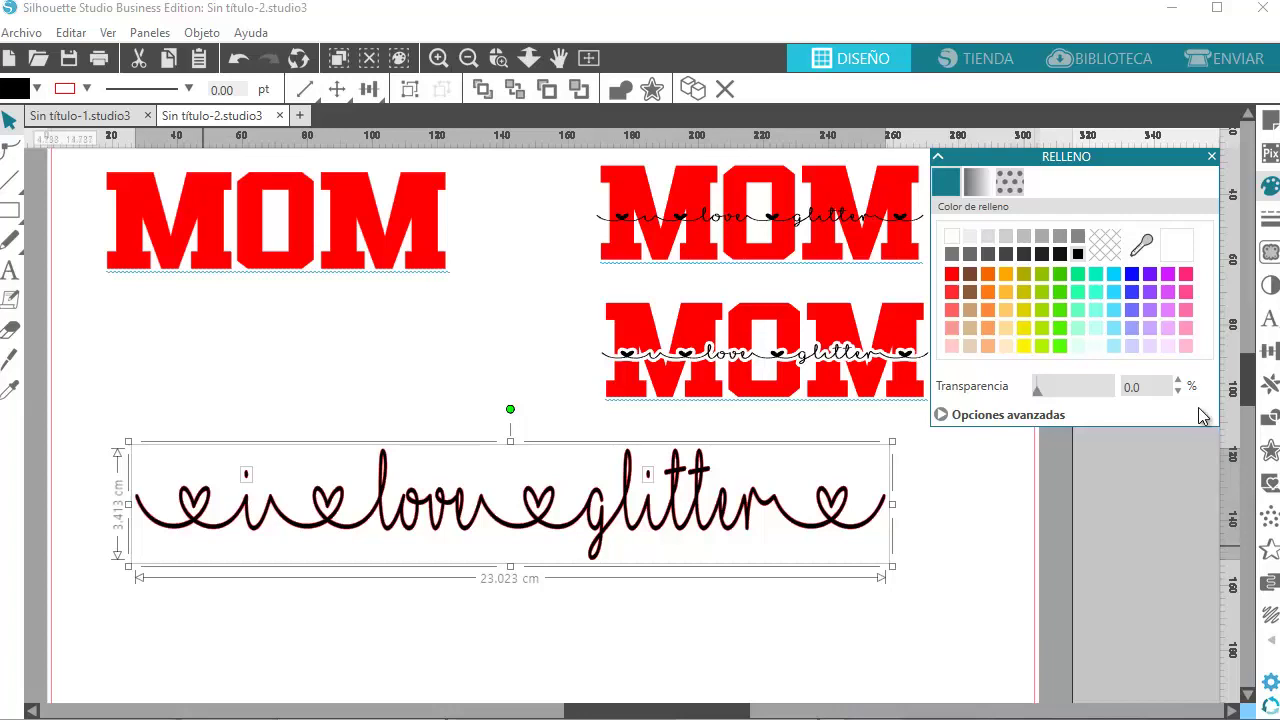
key(ctrl+z)
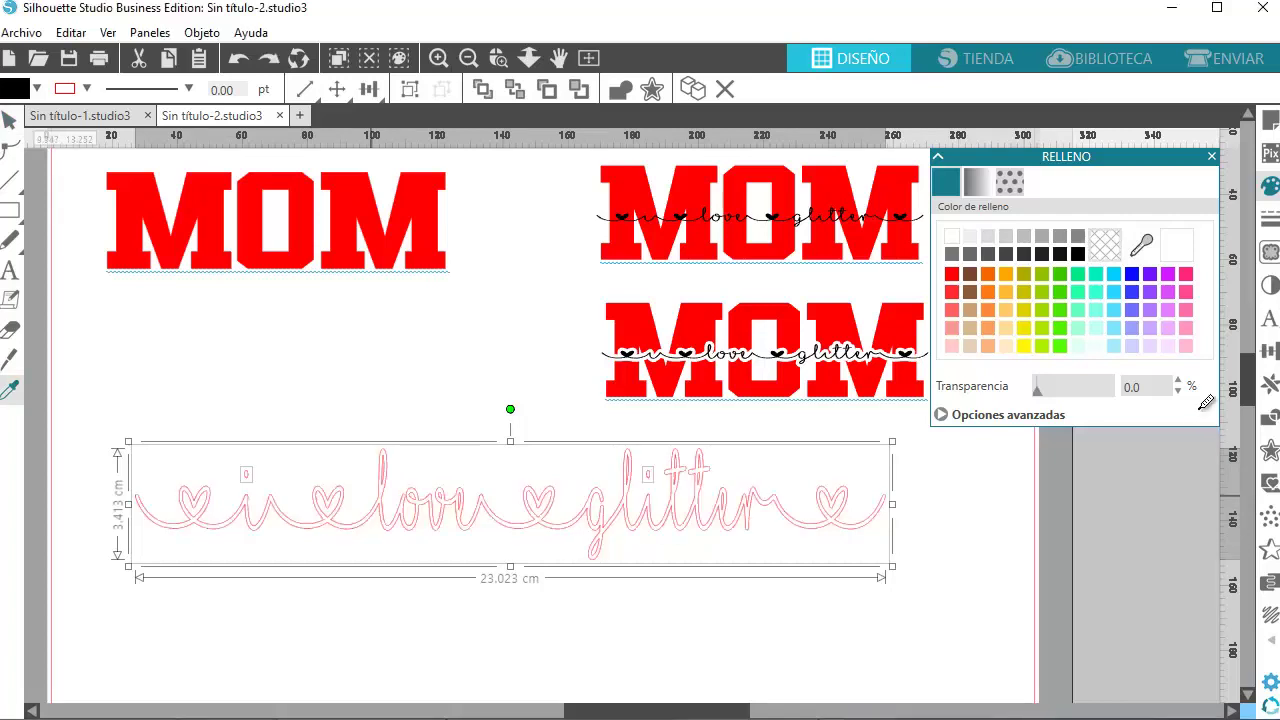
key(ctrl+z)
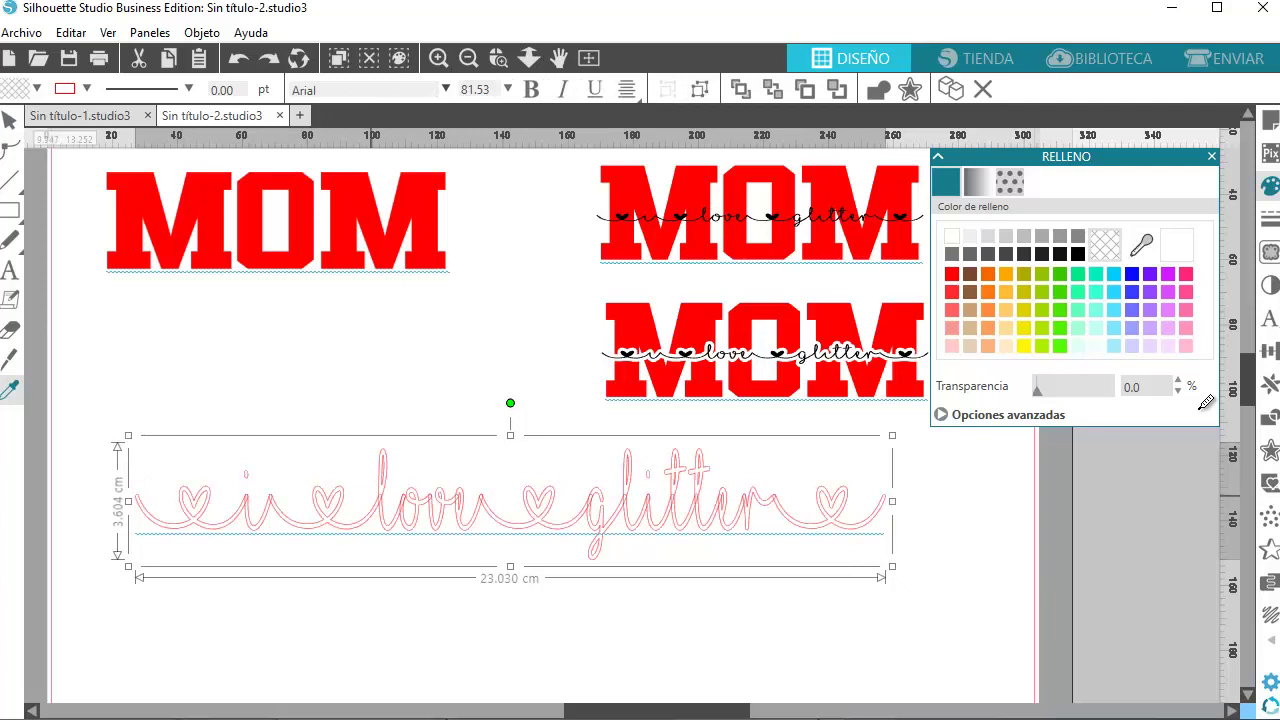
key(Escape)
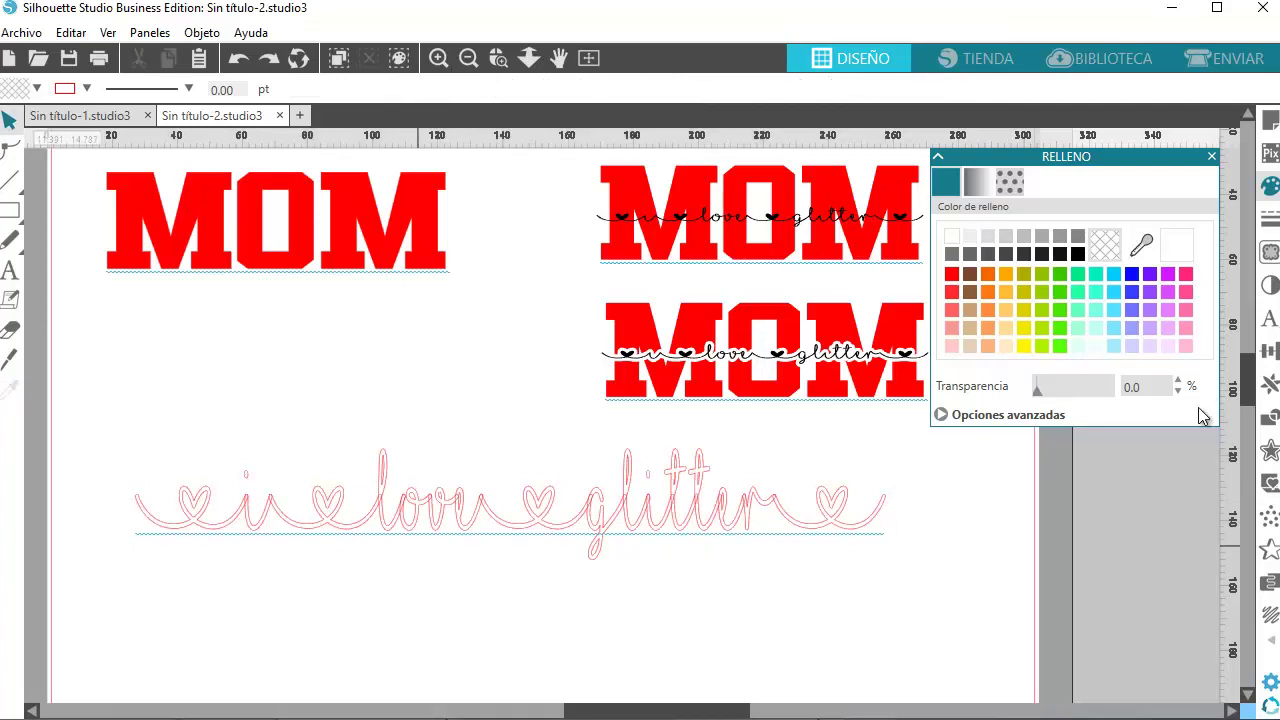
drag(418, 521, 416, 530)
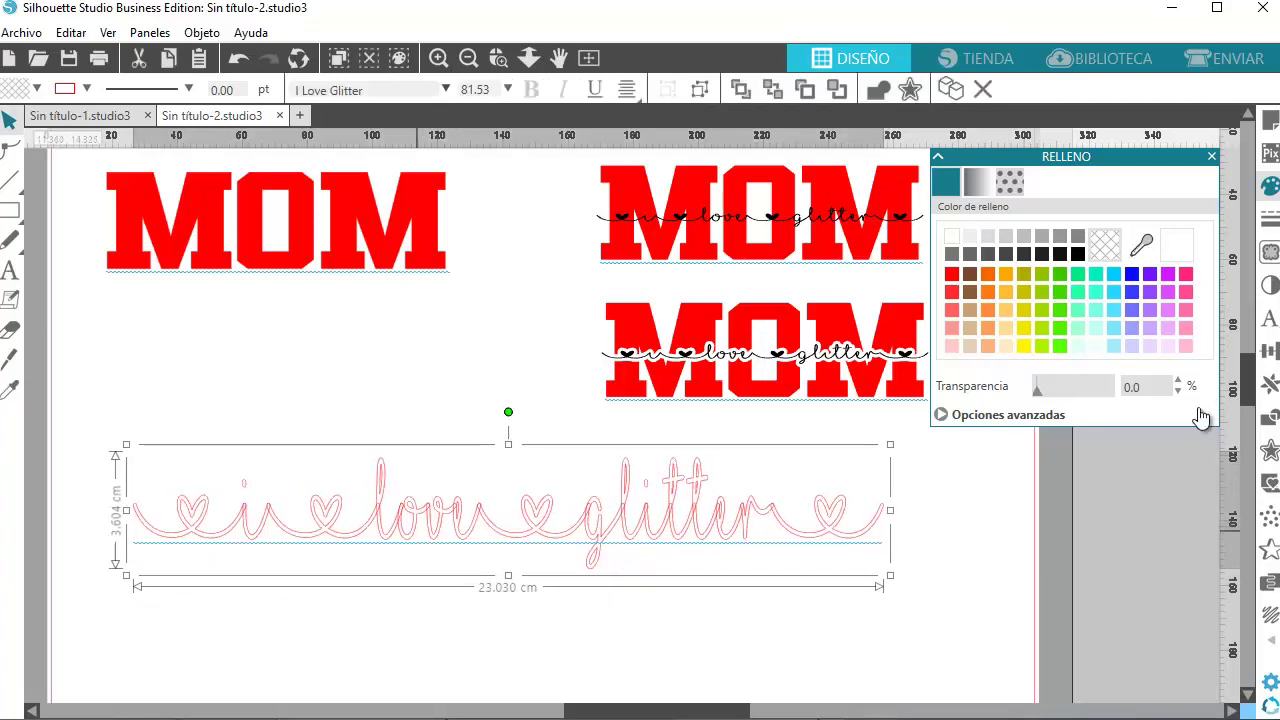
key(ctrl+z)
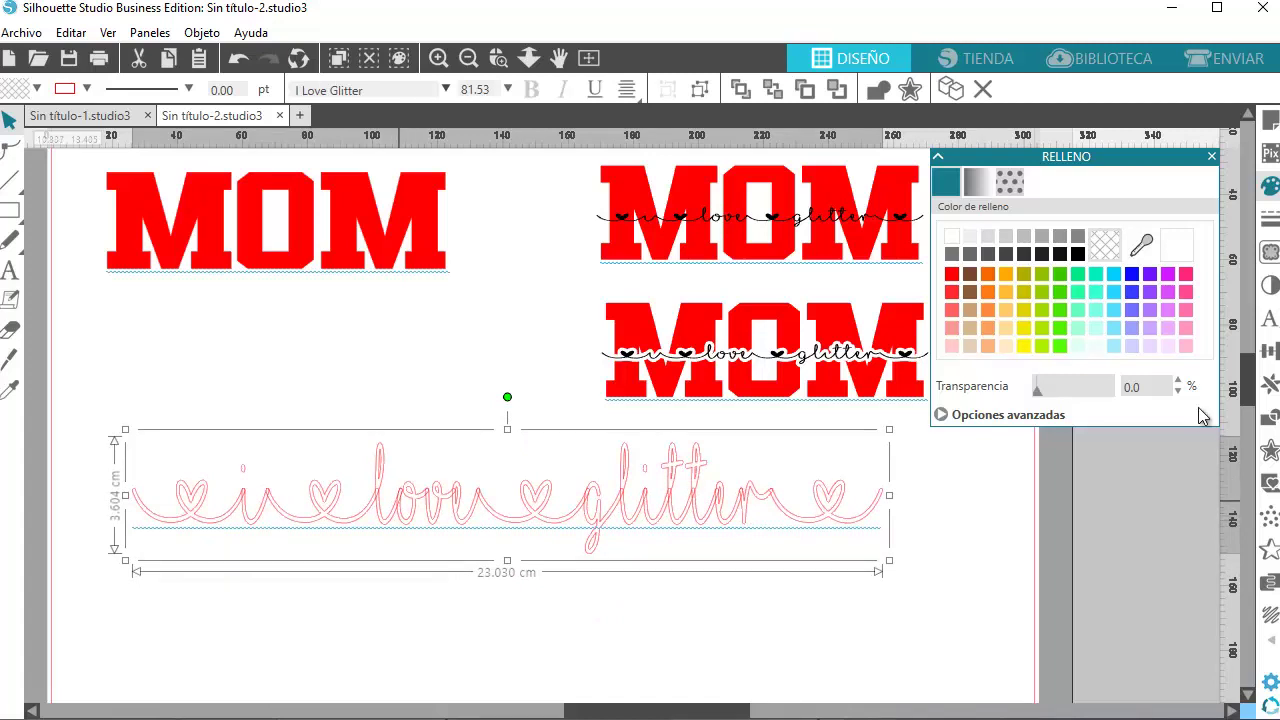
Ungroup the script text into separate letter and heart shapes
right_click(400, 500)
key(d)
key(e)
key(s)
key(a)
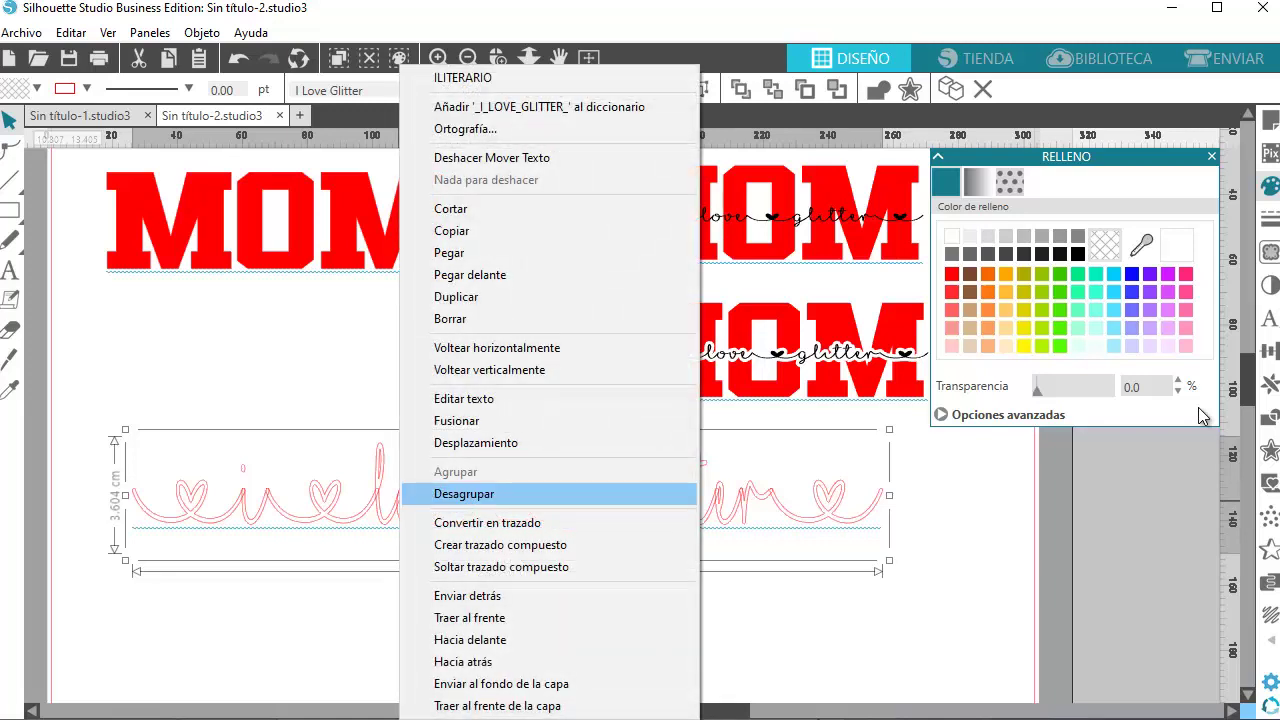
key(Return)
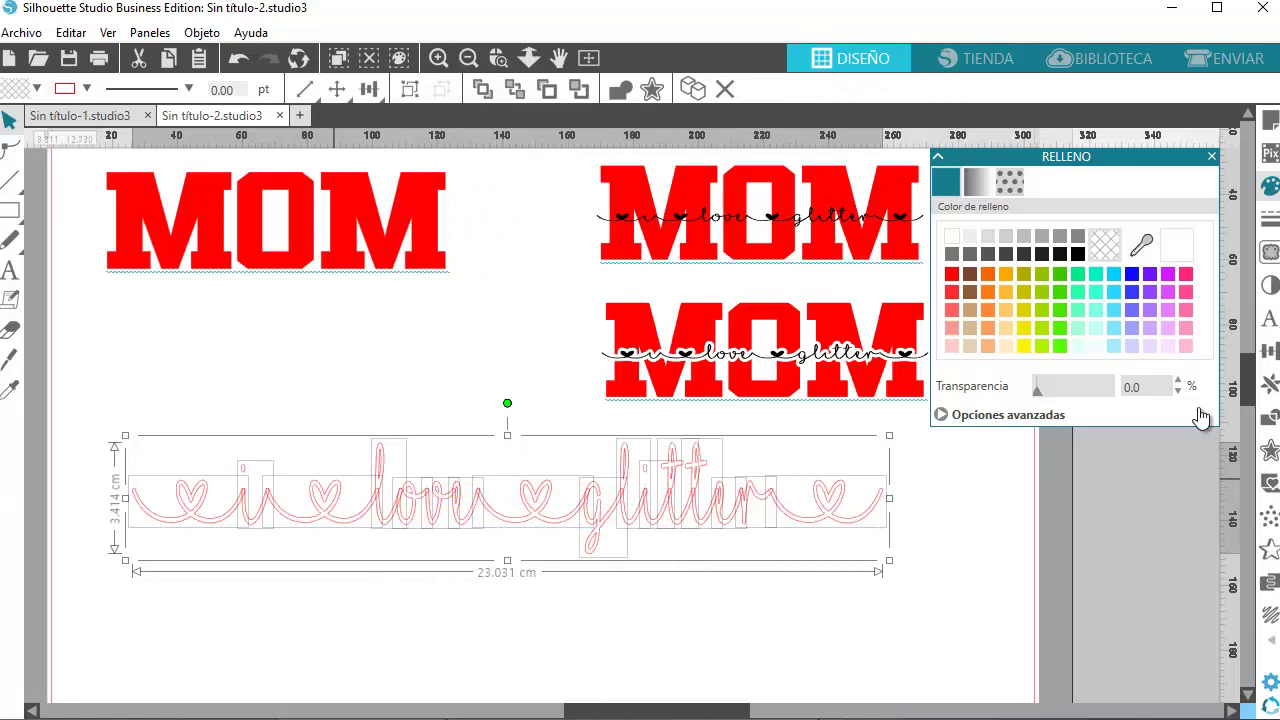
Release the compound paths of the four heart flourishes in the script phrase
drag(340, 452, 326, 483)
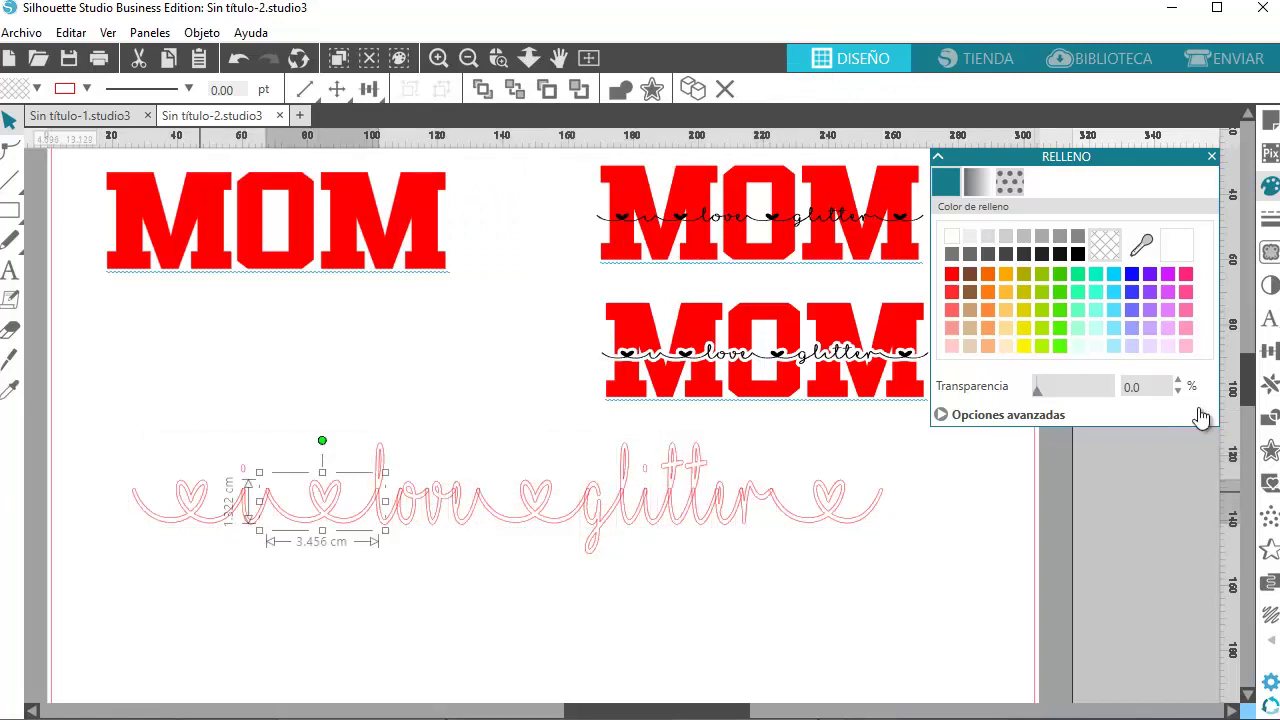
shift+click(200, 491)
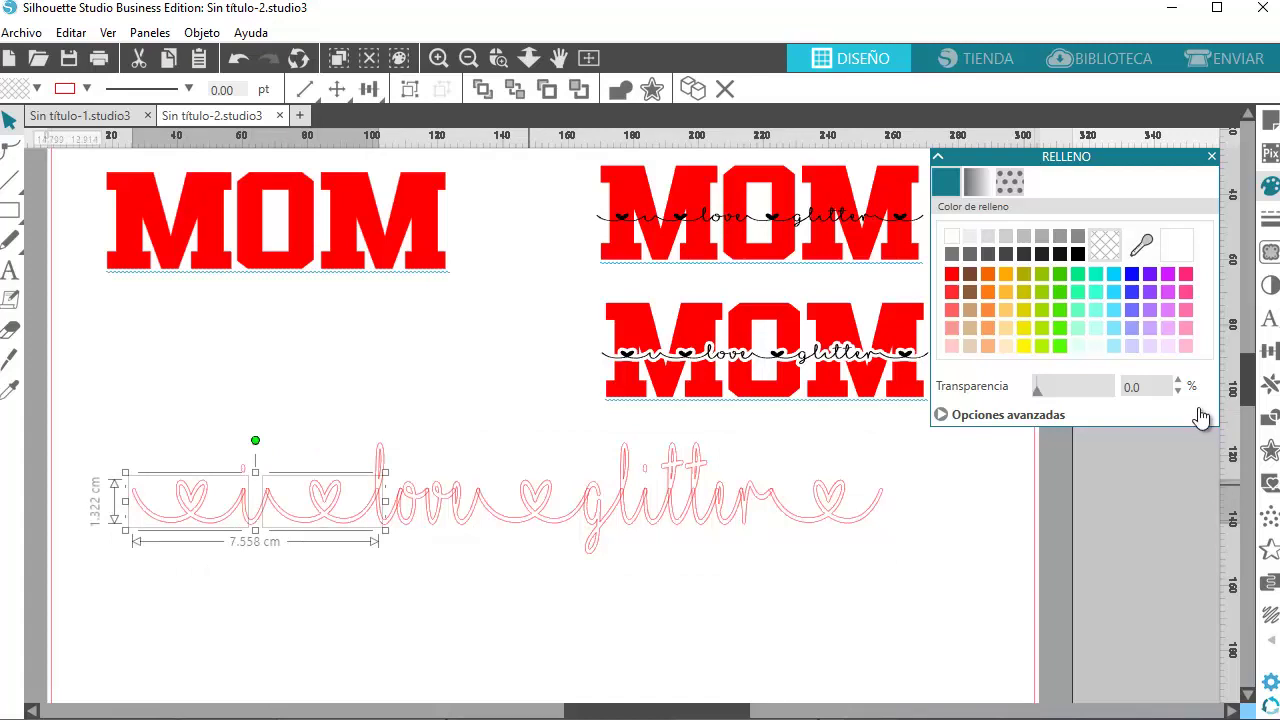
key(Tab)
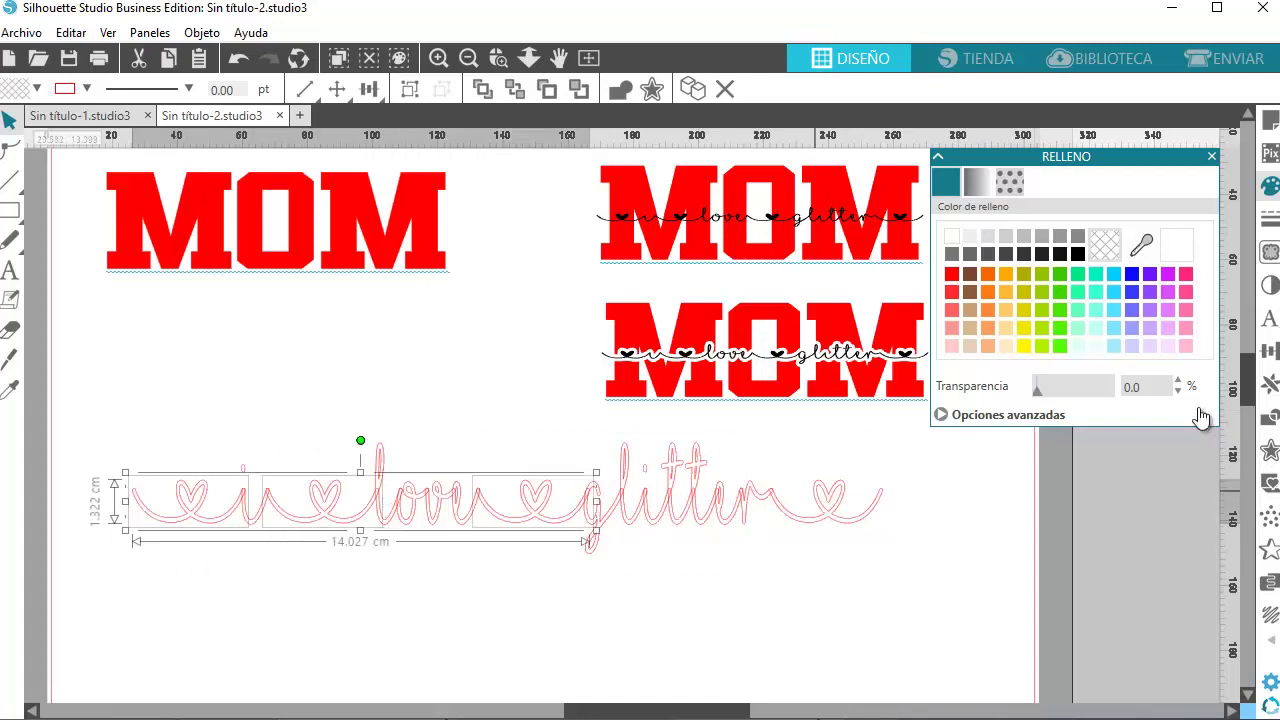
key(Tab)
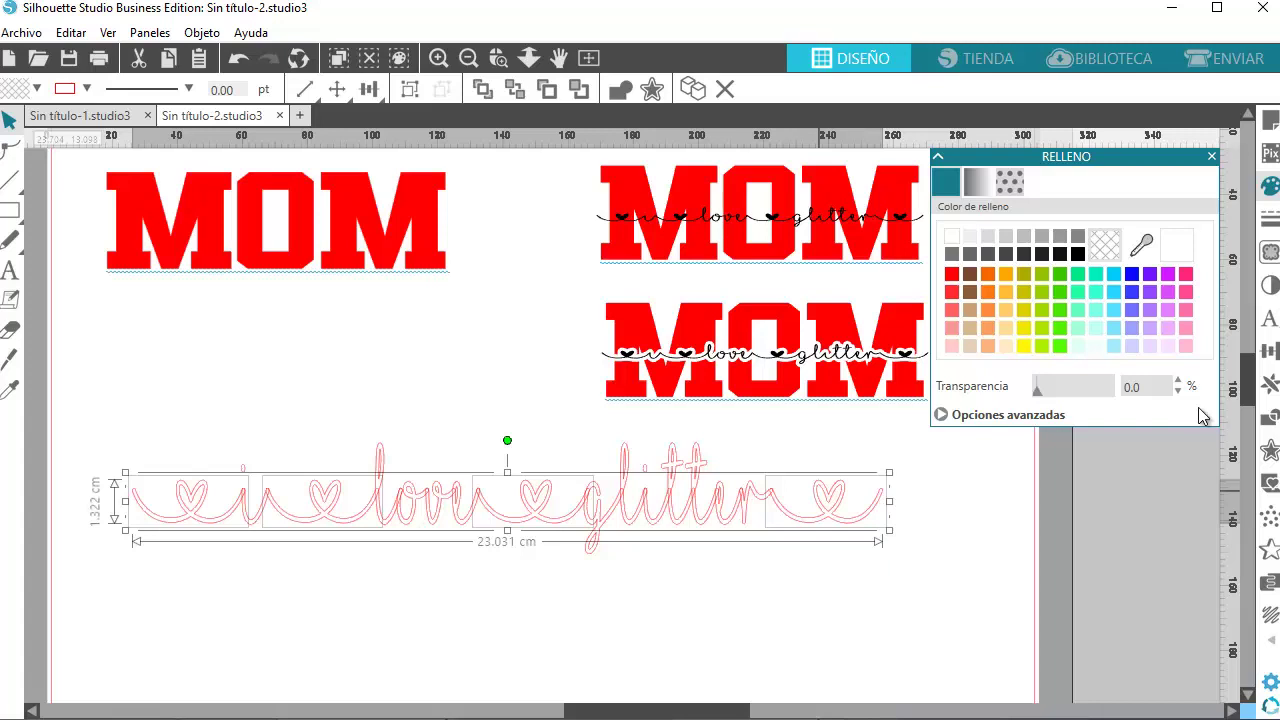
right_click(1198, 409)
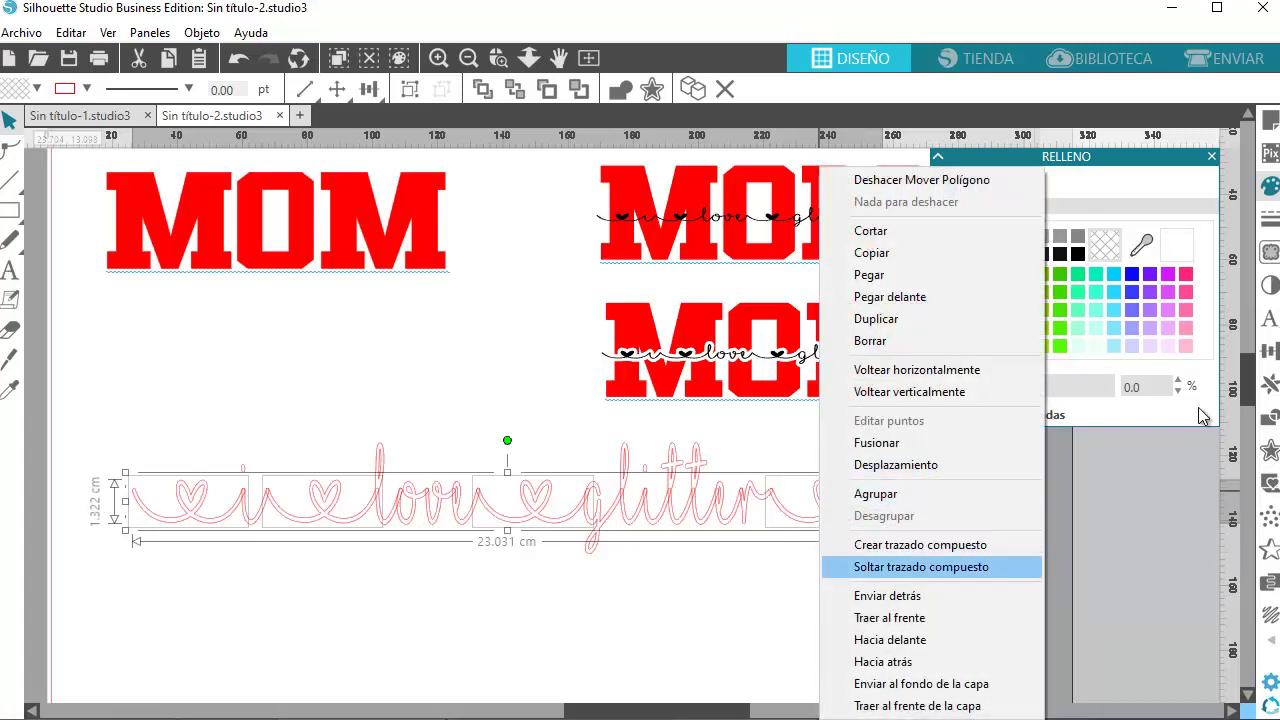
key(Return)
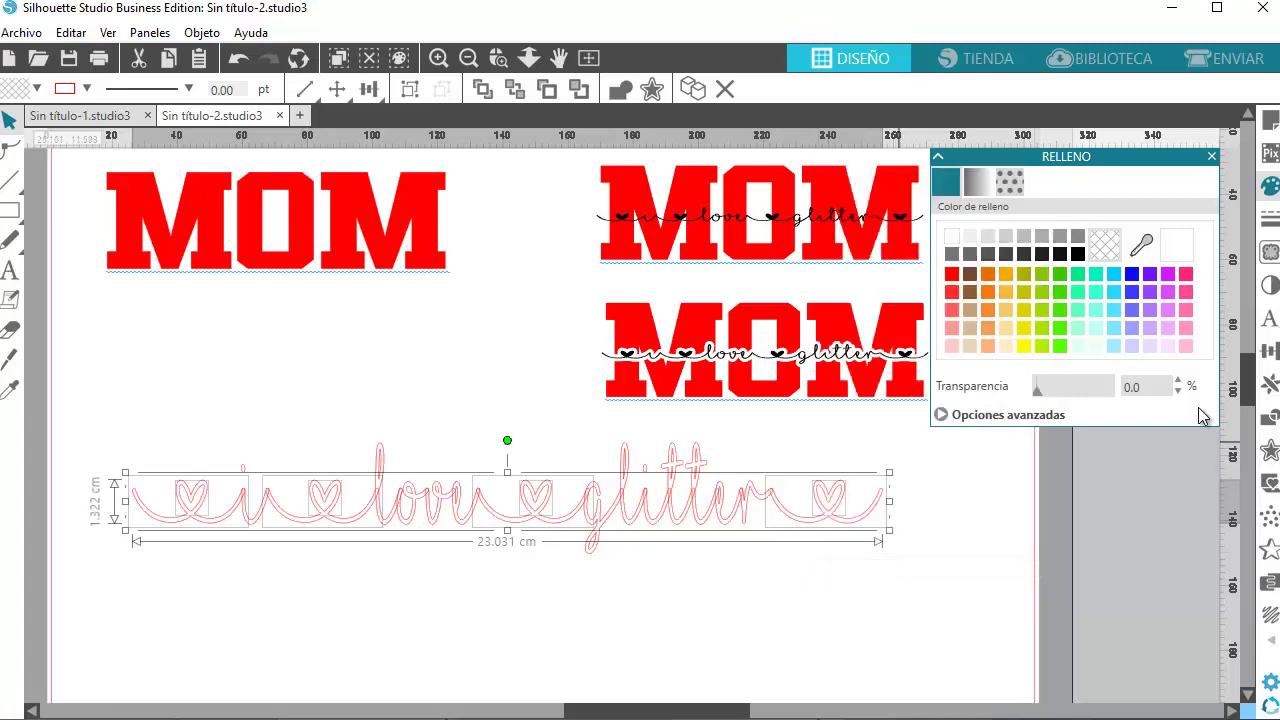
key(Escape)
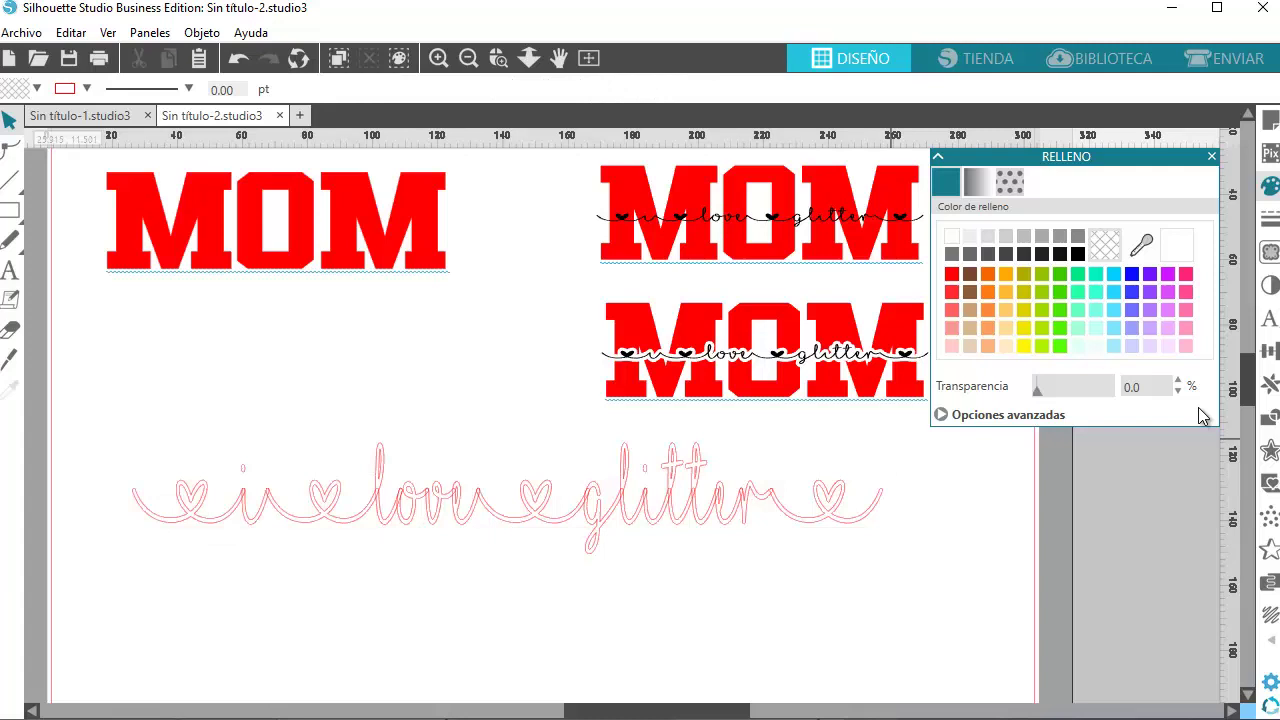
Weld all the letter, flourish and heart shapes of the script phrase together with Fusionar
mouse_move(875, 437)
mouse_down()
mouse_move(452, 518)
mouse_move(131, 519)
mouse_up()
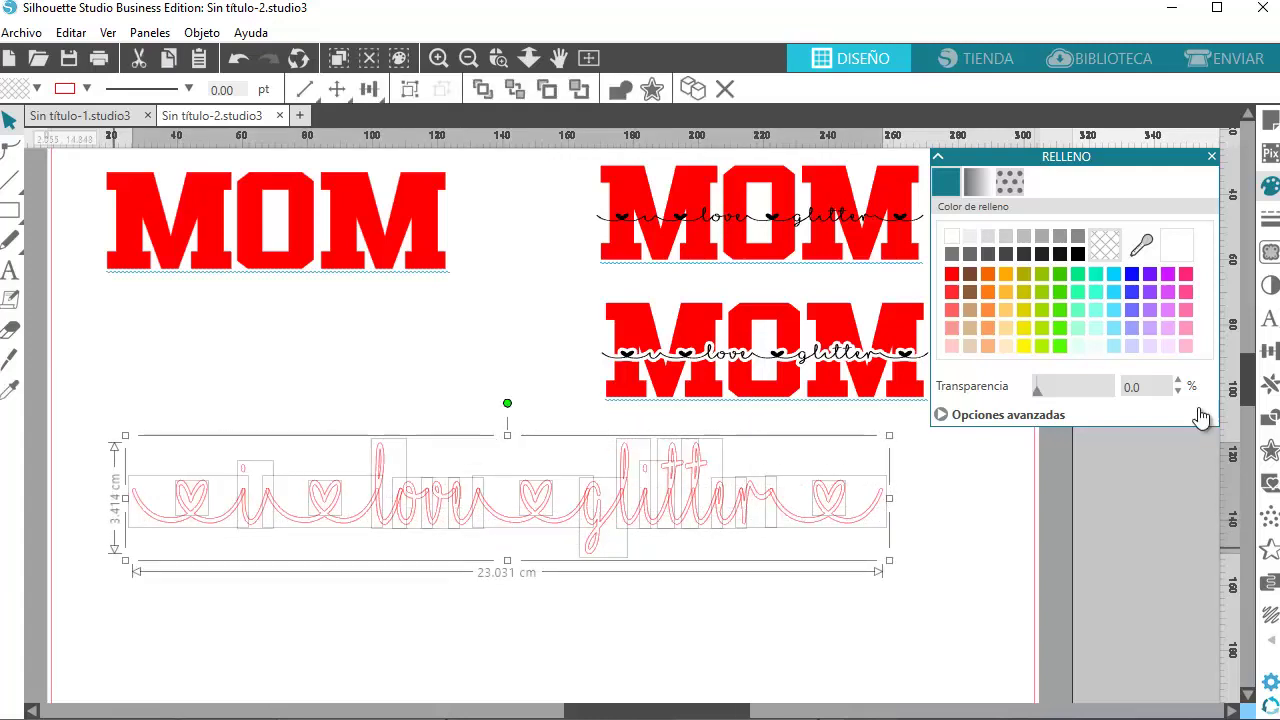
right_click(195, 506)
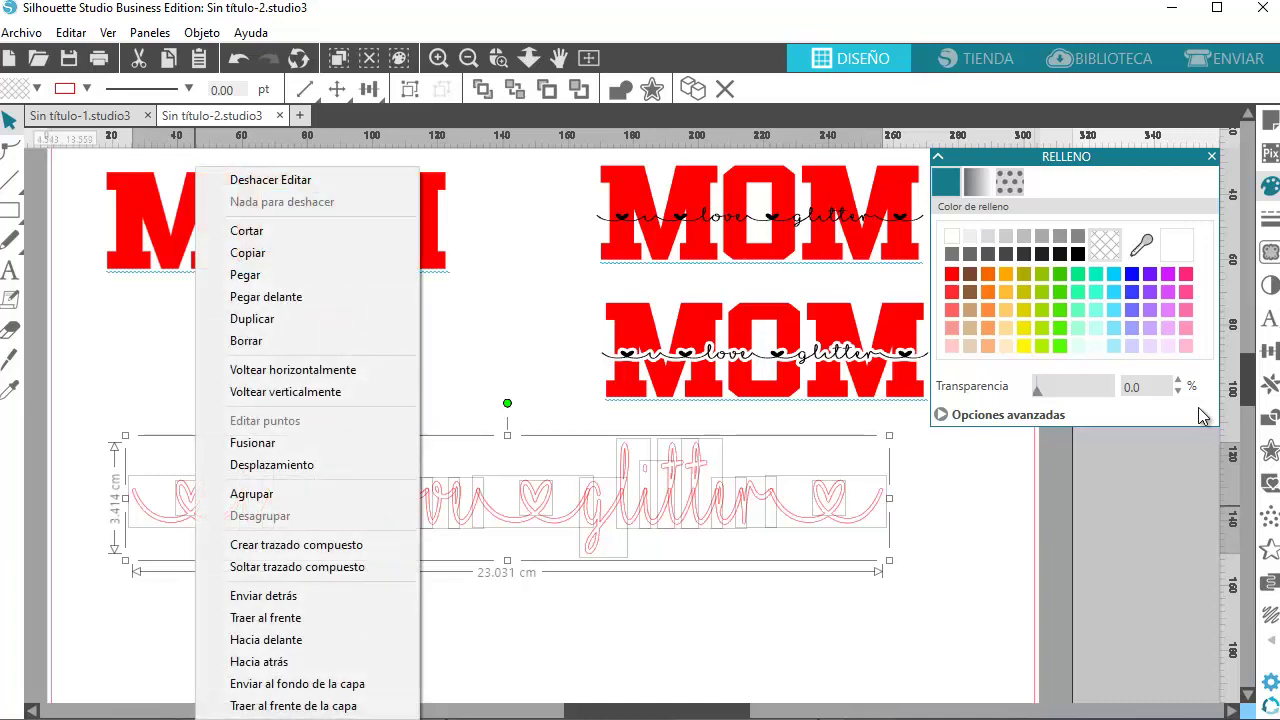
key(a)
key(Up)
key(Up)
key(Return)
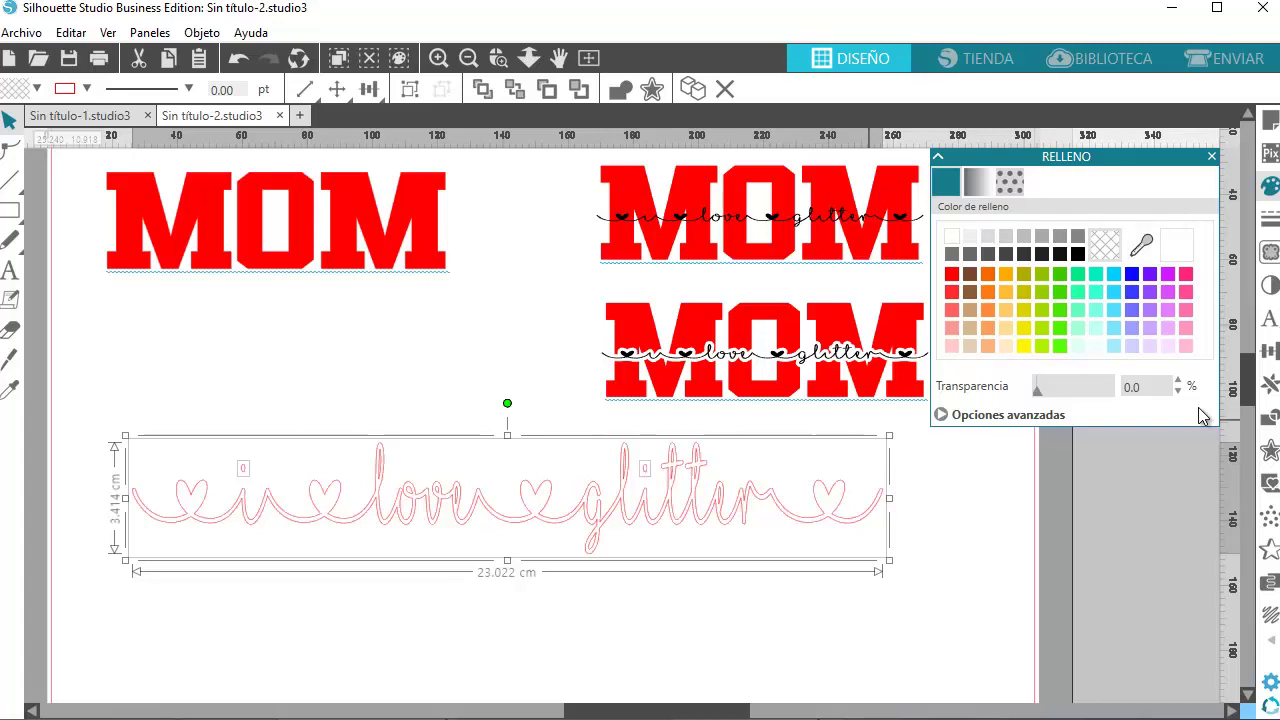
Fill the welded script phrase and its hearts with black
click(1077, 254)
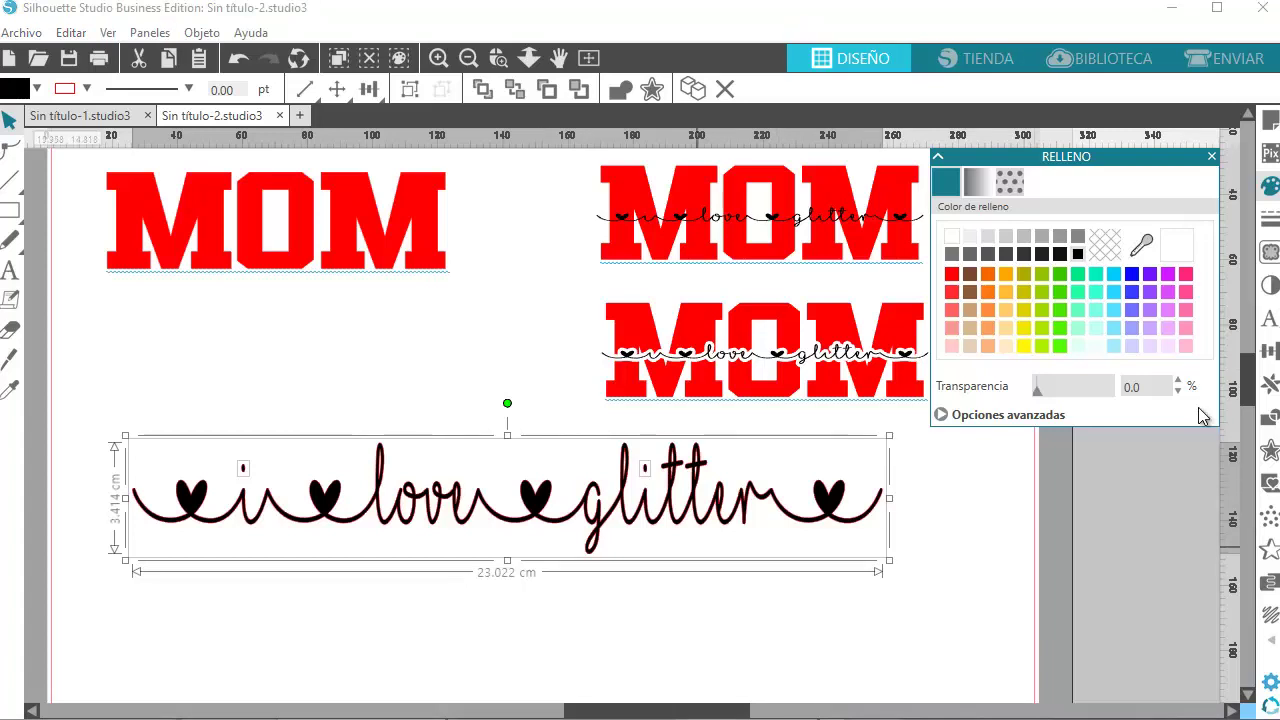
click(856, 543)
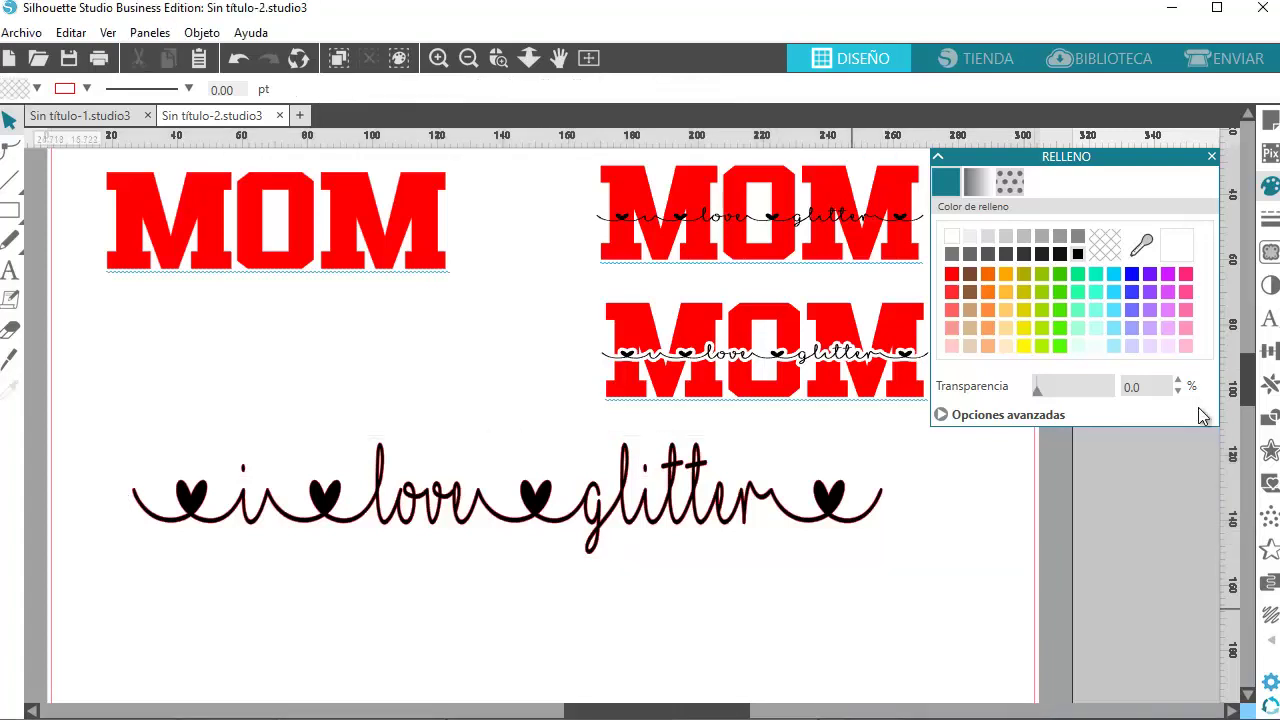
mouse_move(815, 490)
mouse_down()
mouse_move(866, 556)
mouse_move(849, 556)
mouse_up()
key(ctrl+z)
Group the welded script phrase with its separate i dots
mouse_move(875, 459)
mouse_down()
mouse_move(766, 488)
mouse_move(382, 498)
mouse_move(223, 535)
mouse_up()
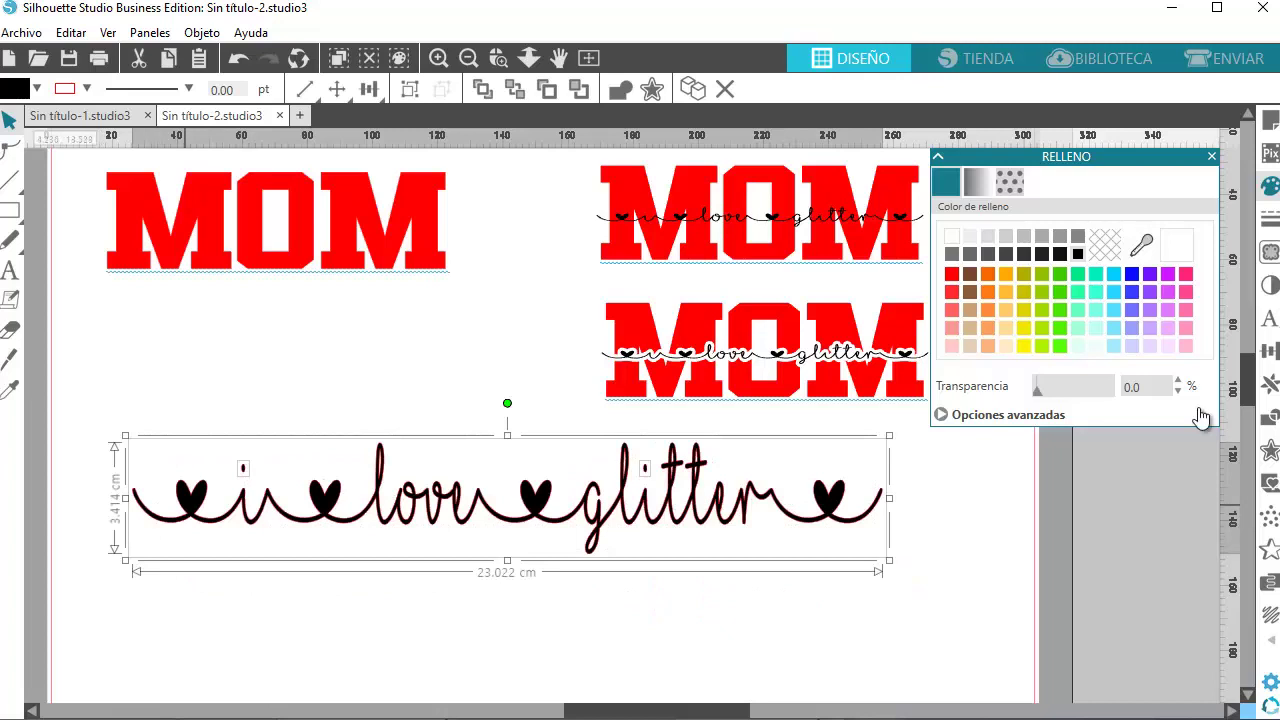
right_click(191, 498)
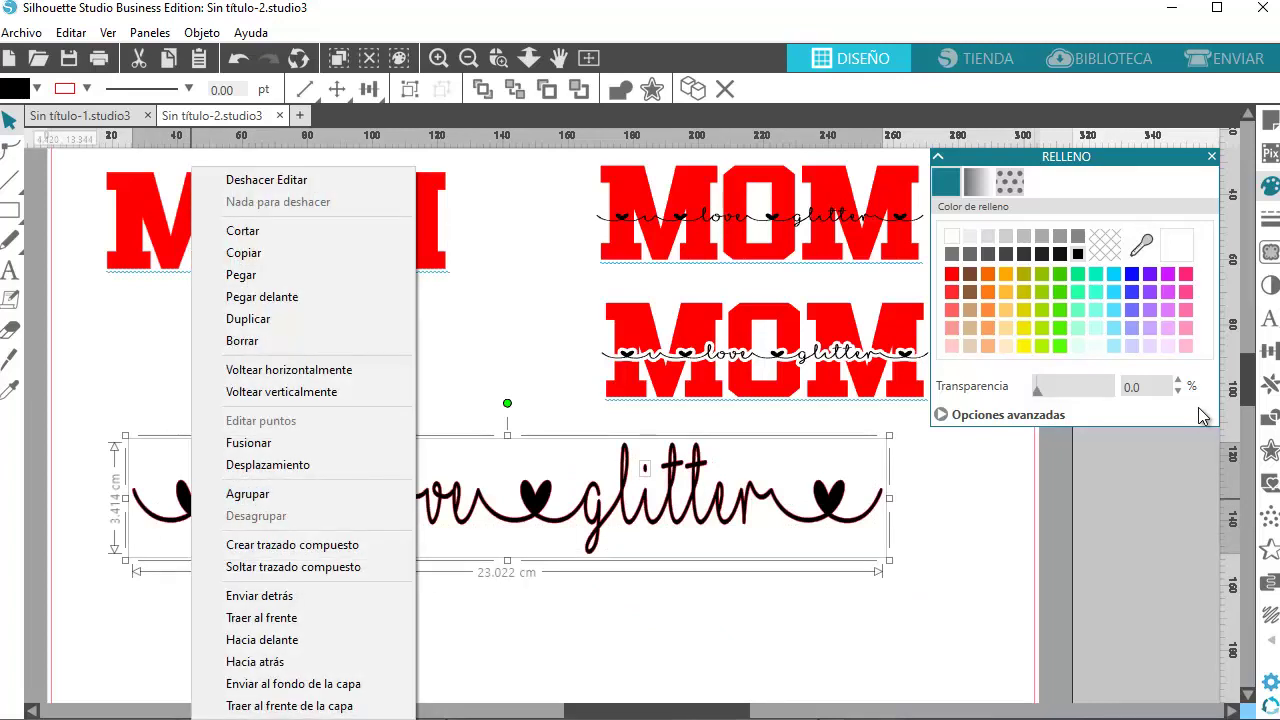
key(c)
key(c)
key(c)
key(Up)
key(Up)
key(Return)
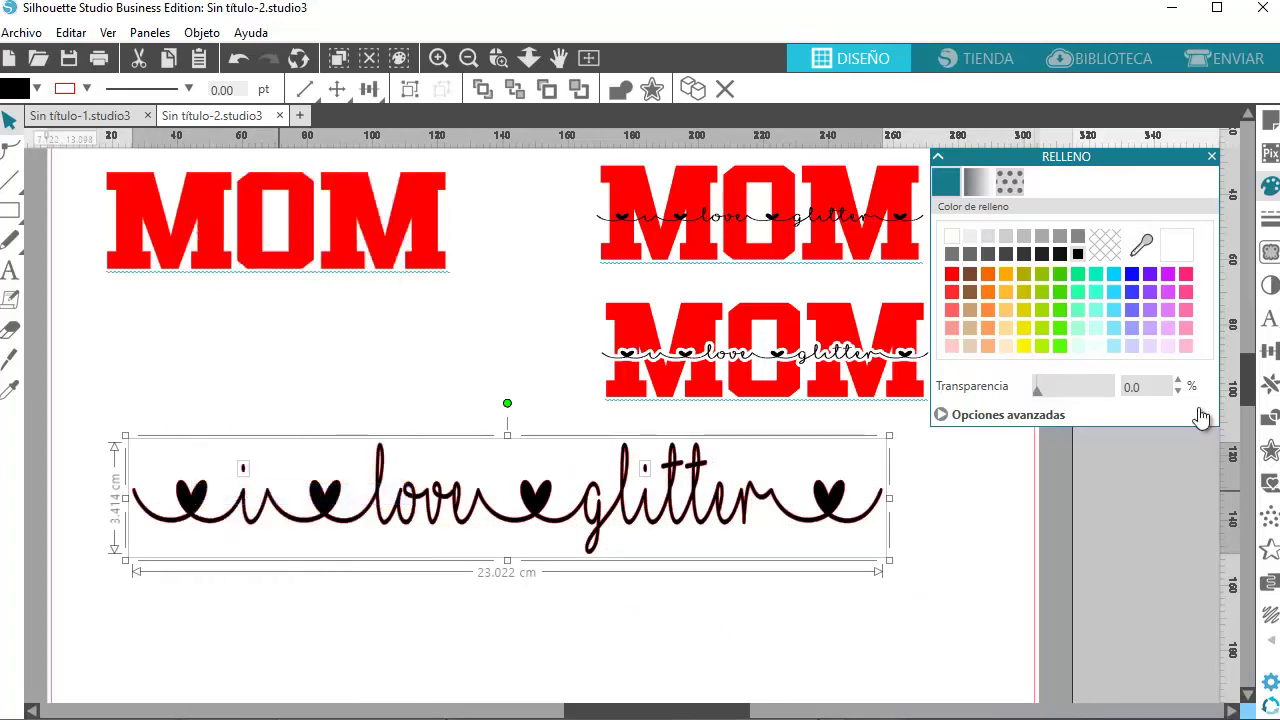
Move the grouped script phrase up and to the left so it overlaps the plain MOM design
click(660, 563)
drag(538, 493, 480, 340)
key(Up)
key(Up)
key(Up)
key(Up)
key(Up)
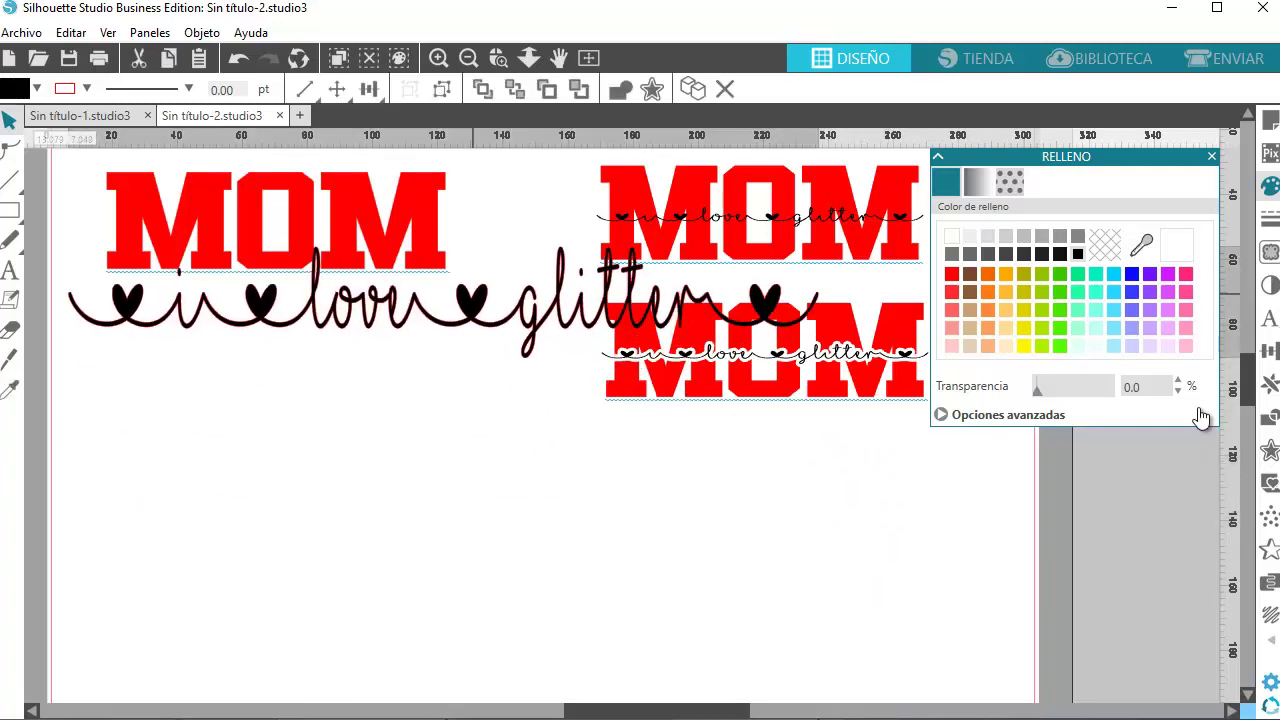
key(Left)
key(Left)
key(Left)
key(Left)
key(Left)
key(Left)
key(Left)
key(Left)
key(Left)
key(Left)
key(Left)
key(Left)
key(Left)
key(Up)
key(Up)
key(Up)
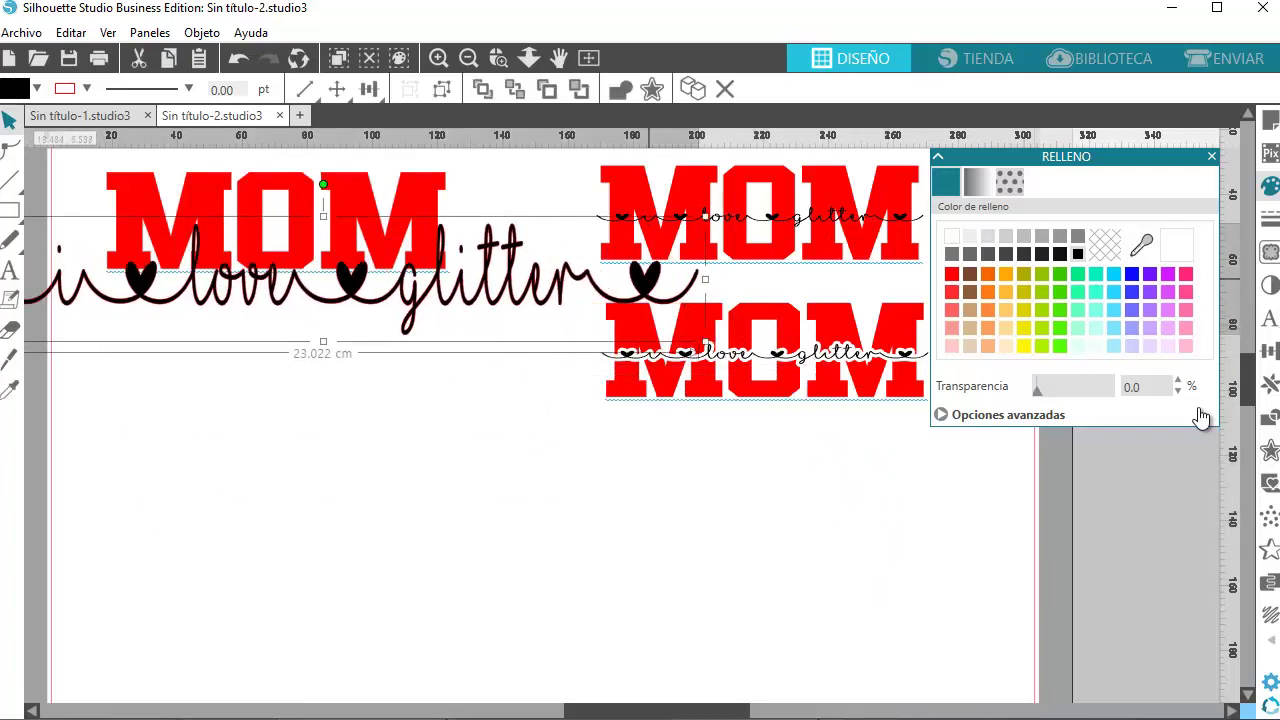
Narrow the script phrase to about 9.1 cm wide, keeping its height
drag(705, 279, 370, 281)
key(shift+Left)
key(shift+Left)
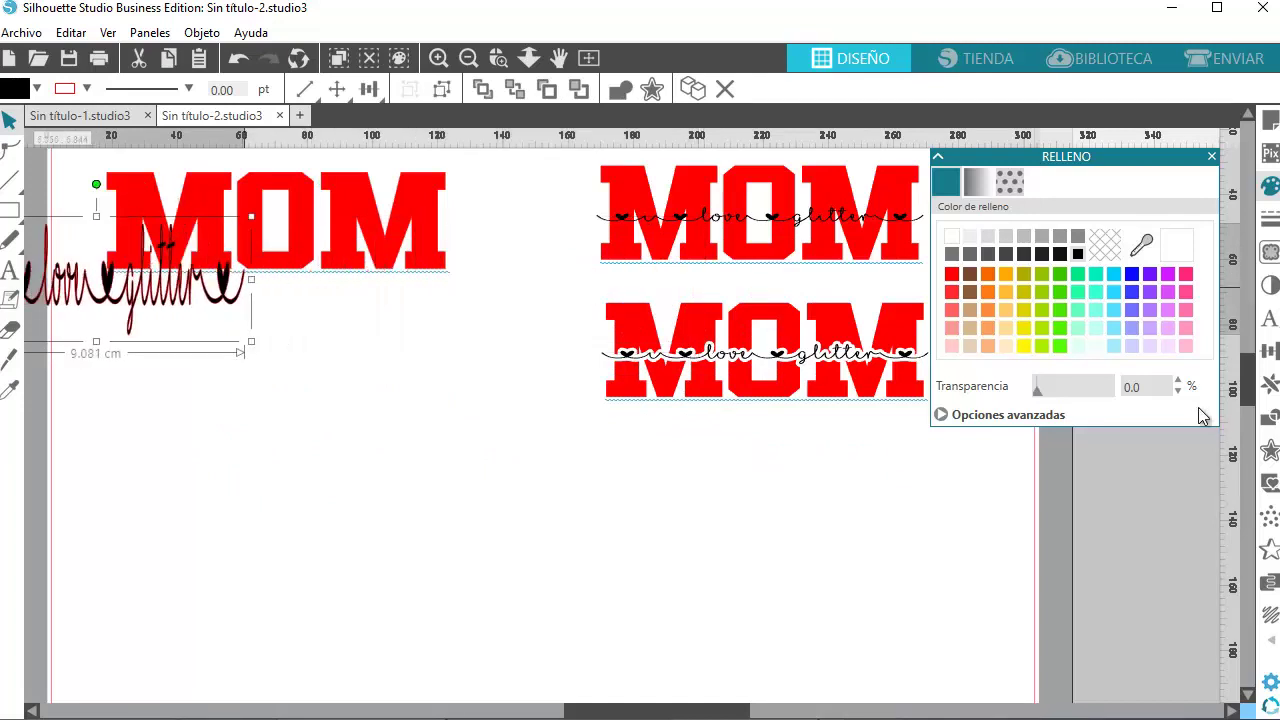
Position the narrowed script phrase over the plain MOM, aligning its start with the left edge of the first M
key(Up)
key(Up)
key(Up)
key(Up)
key(Up)
key(Right)
key(Right)
key(Right)
key(Right)
key(Right)
key(Right)
key(Right)
key(Right)
key(Right)
key(Right)
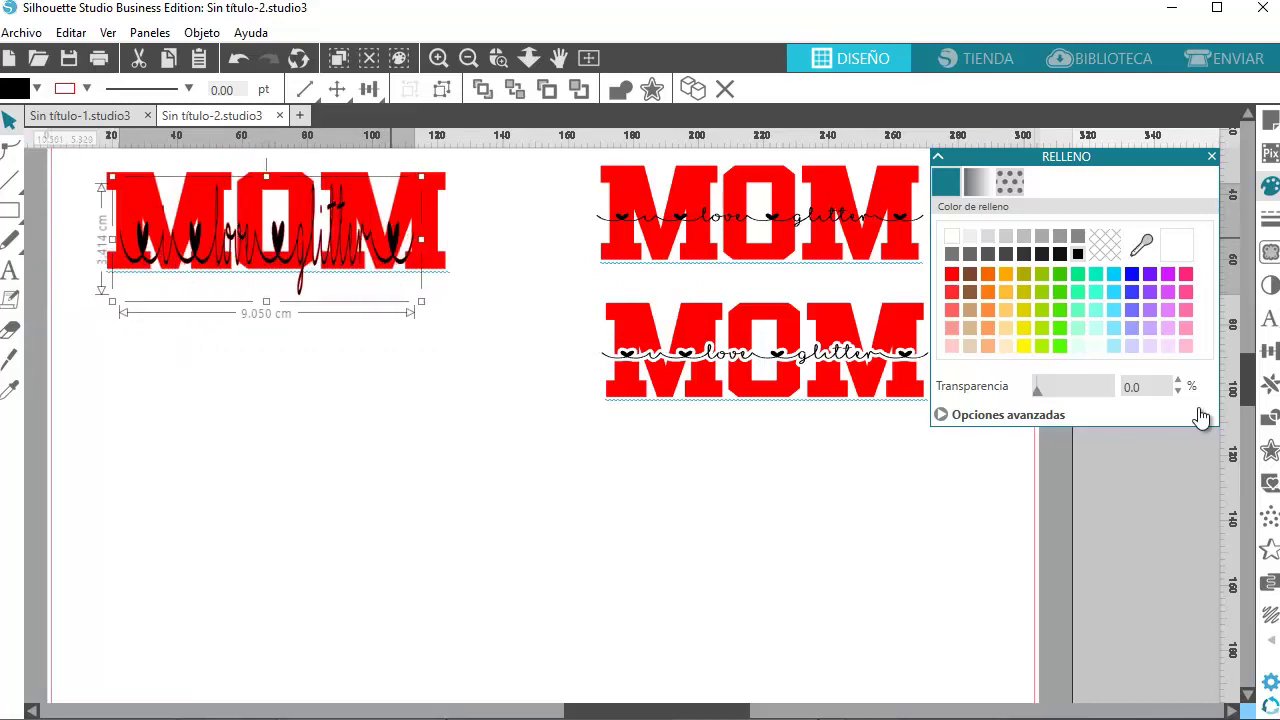
key(Left)
key(Up)
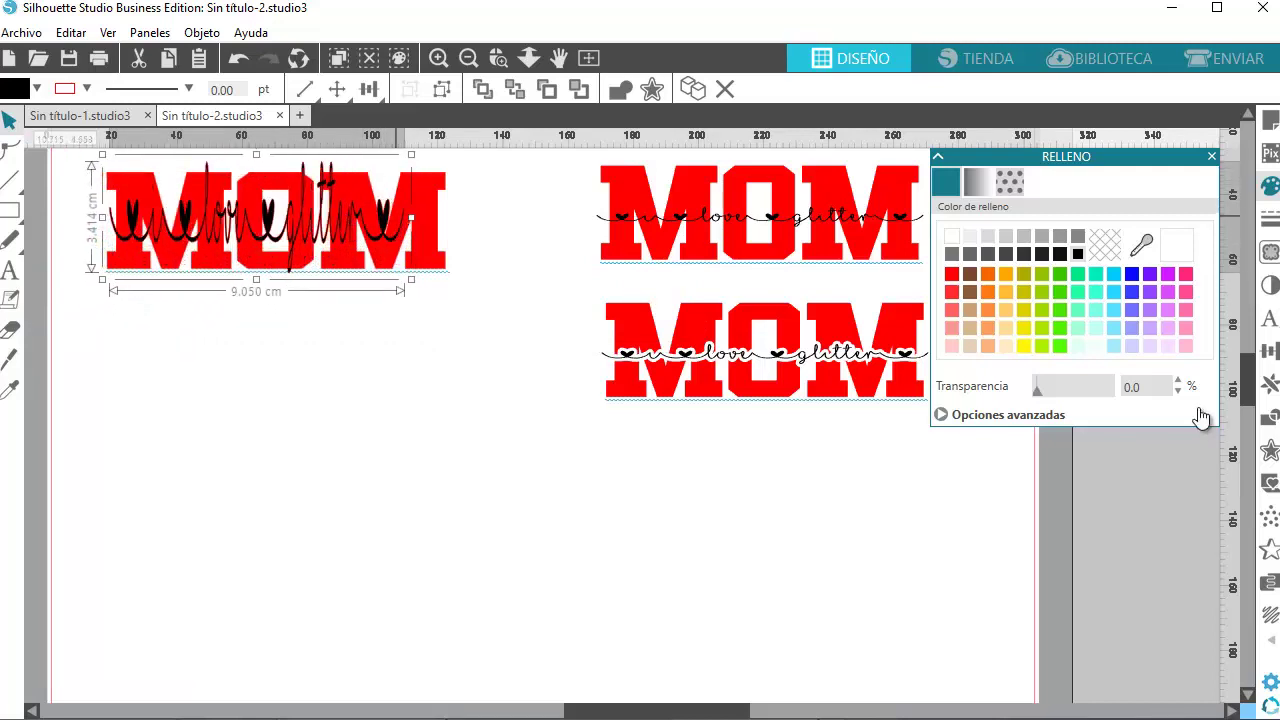
Resize the script phrase to about 10.34 cm wide and 1.2 cm high to span the MOM lettering
key(shift+Right)
key(shift+Right)
key(shift+Right)
key(shift+Right)
key(shift+Right)
key(shift+Right)
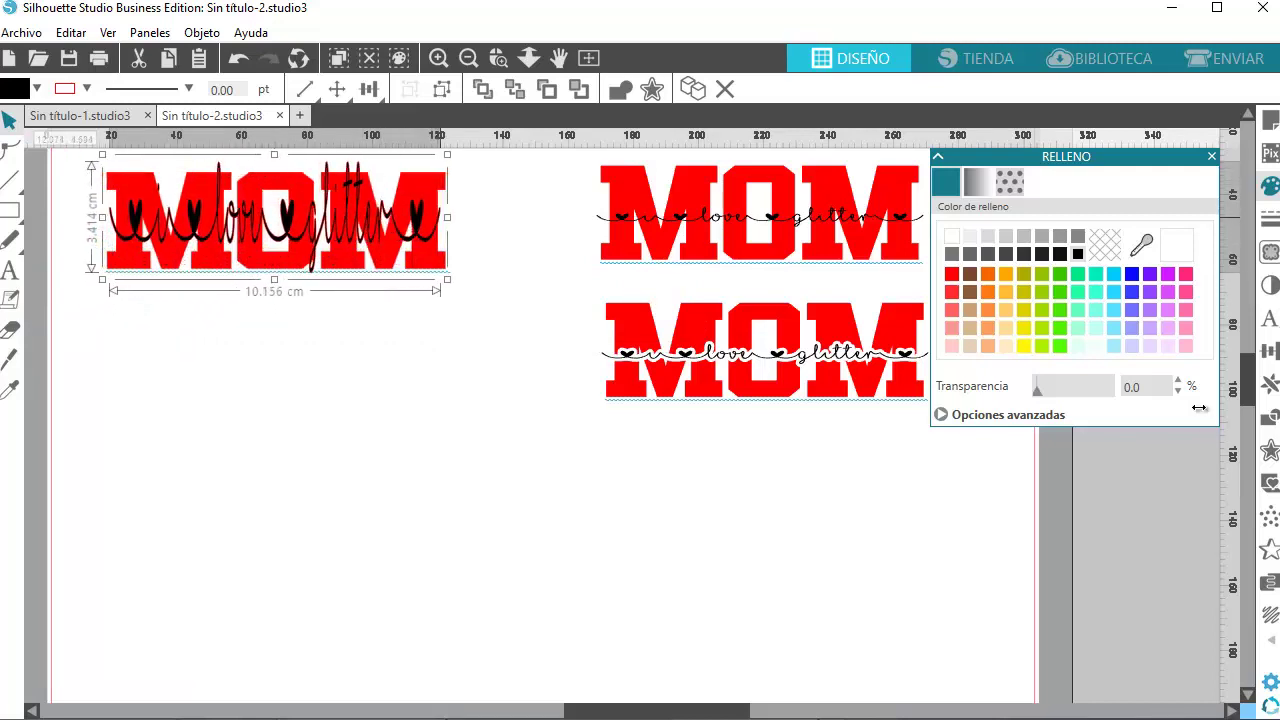
key(shift+Up)
key(shift+Up)
key(shift+Up)
key(shift+Up)
key(shift+Up)
key(shift+Up)
key(shift+Up)
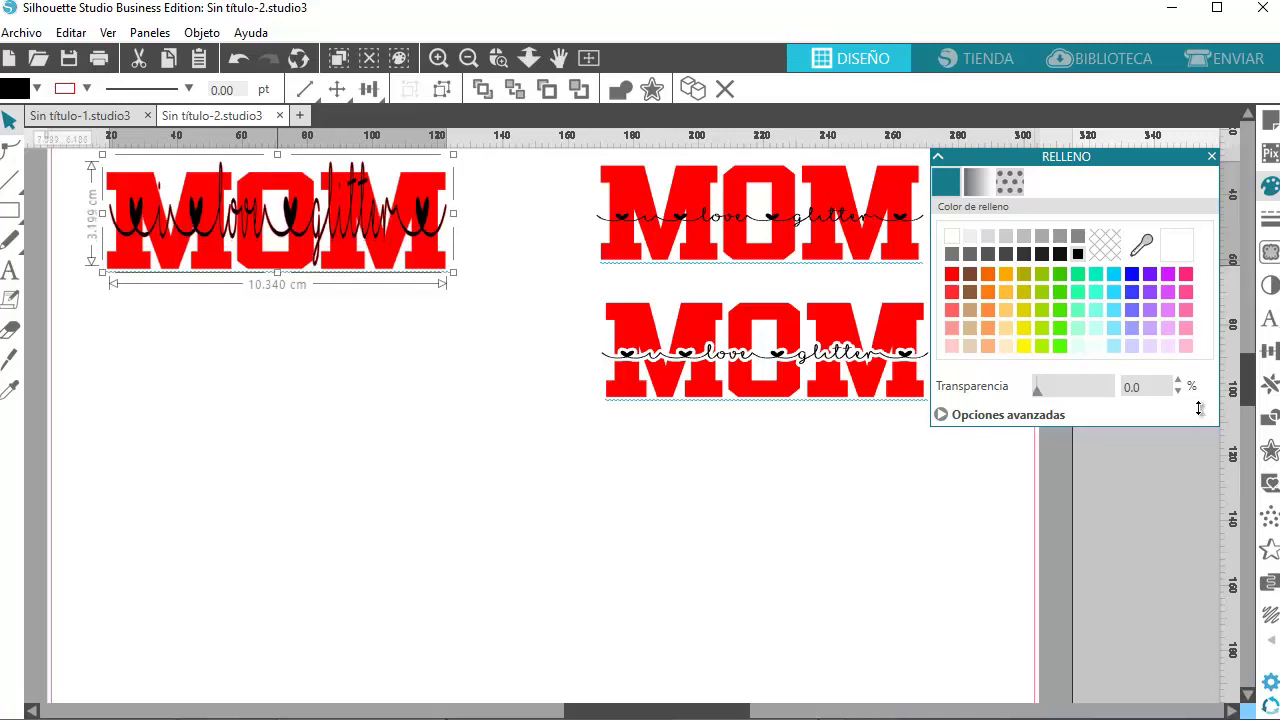
key(shift+Up)
key(shift+Up)
key(shift+Up)
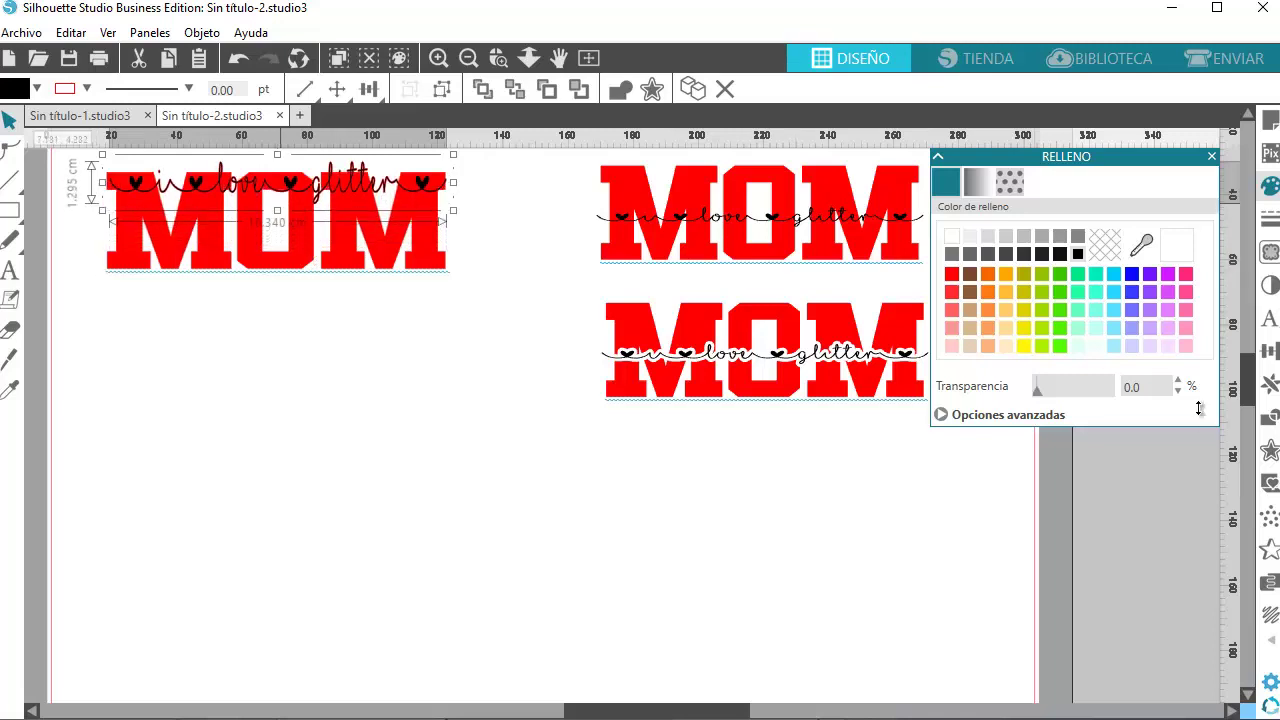
drag(280, 210, 290, 190)
Center the script phrase across the middle of the MOM letters and deselect it
key(Down)
key(Down)
key(Down)
key(Down)
key(Down)
key(Down)
key(Down)
key(Down)
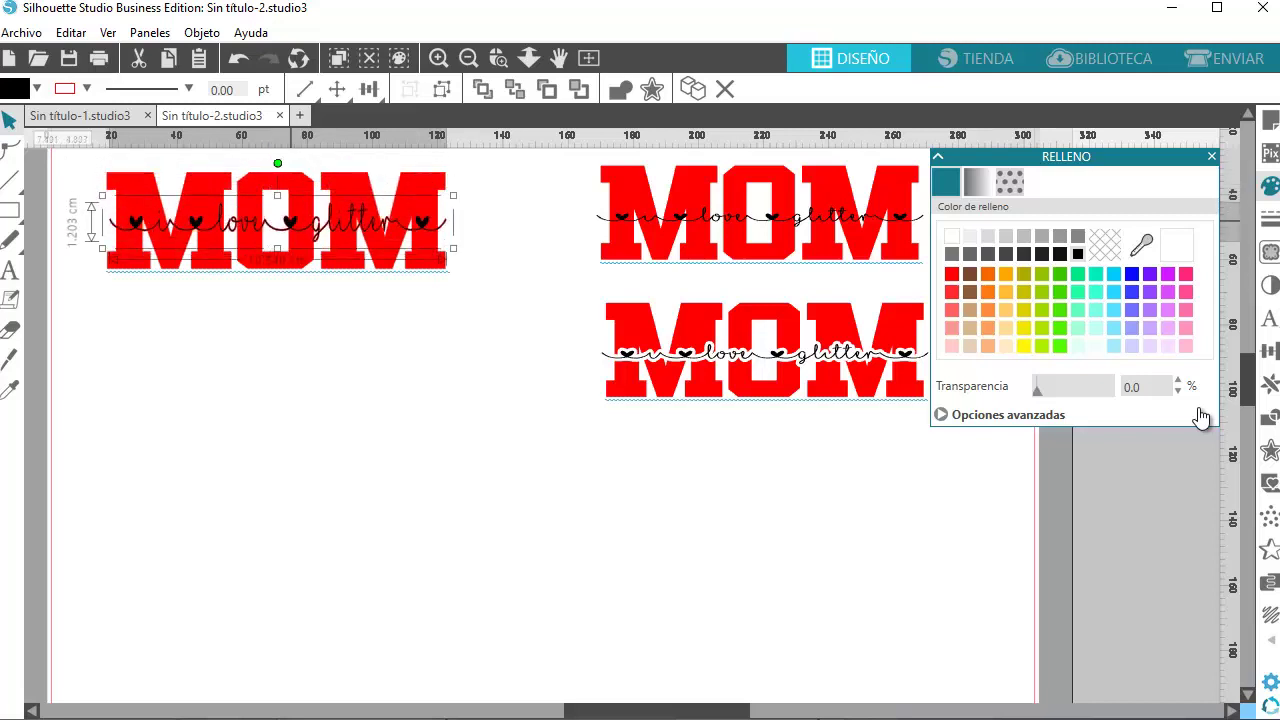
key(Left)
key(Left)
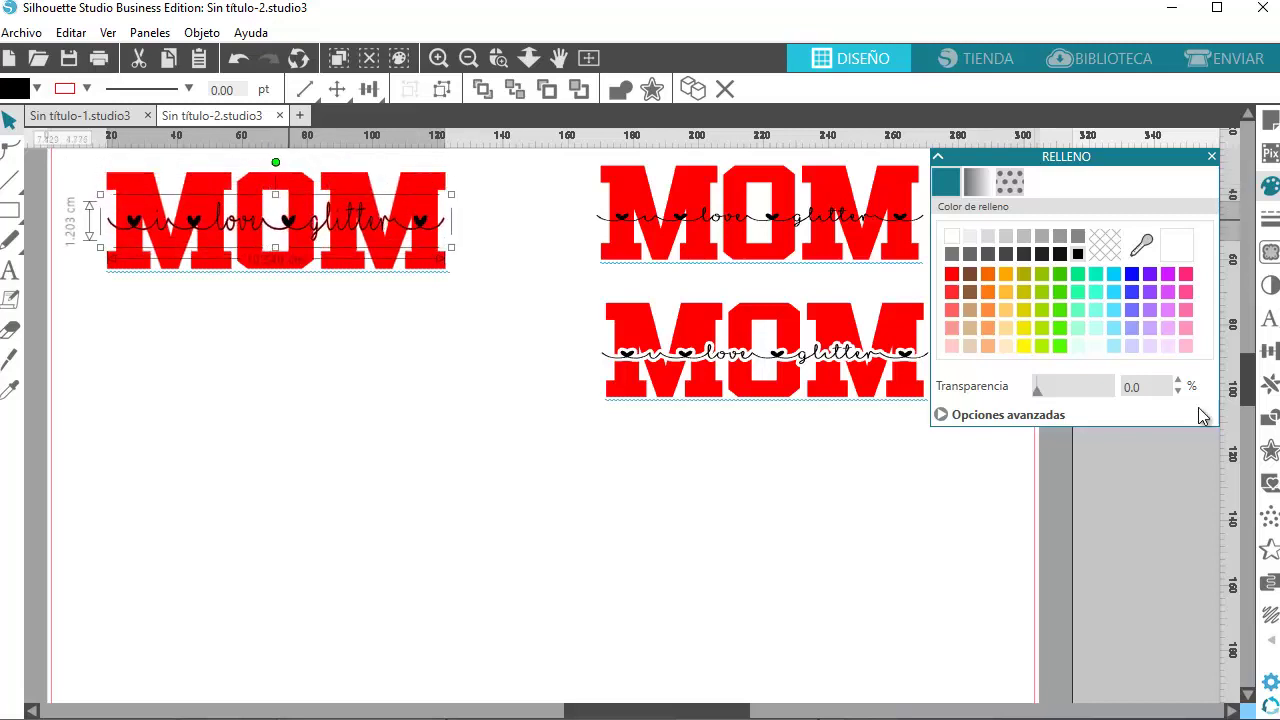
key(Escape)
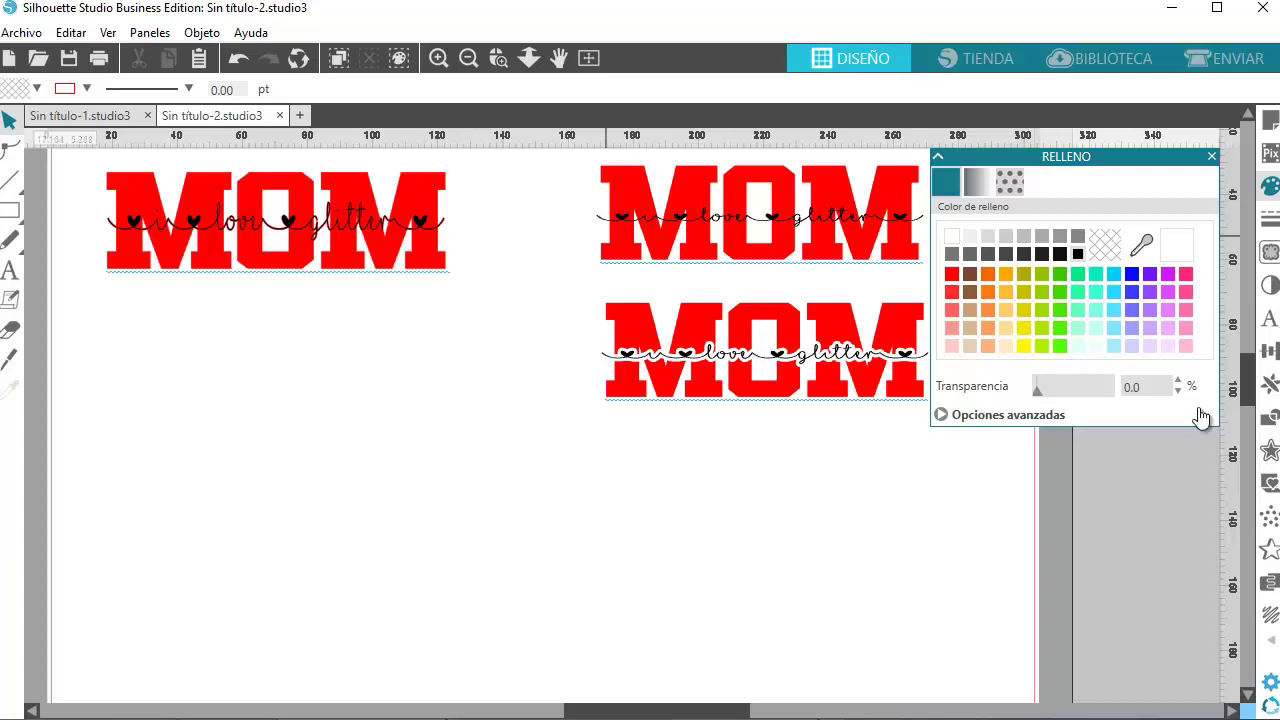
drag(580, 196, 655, 245)
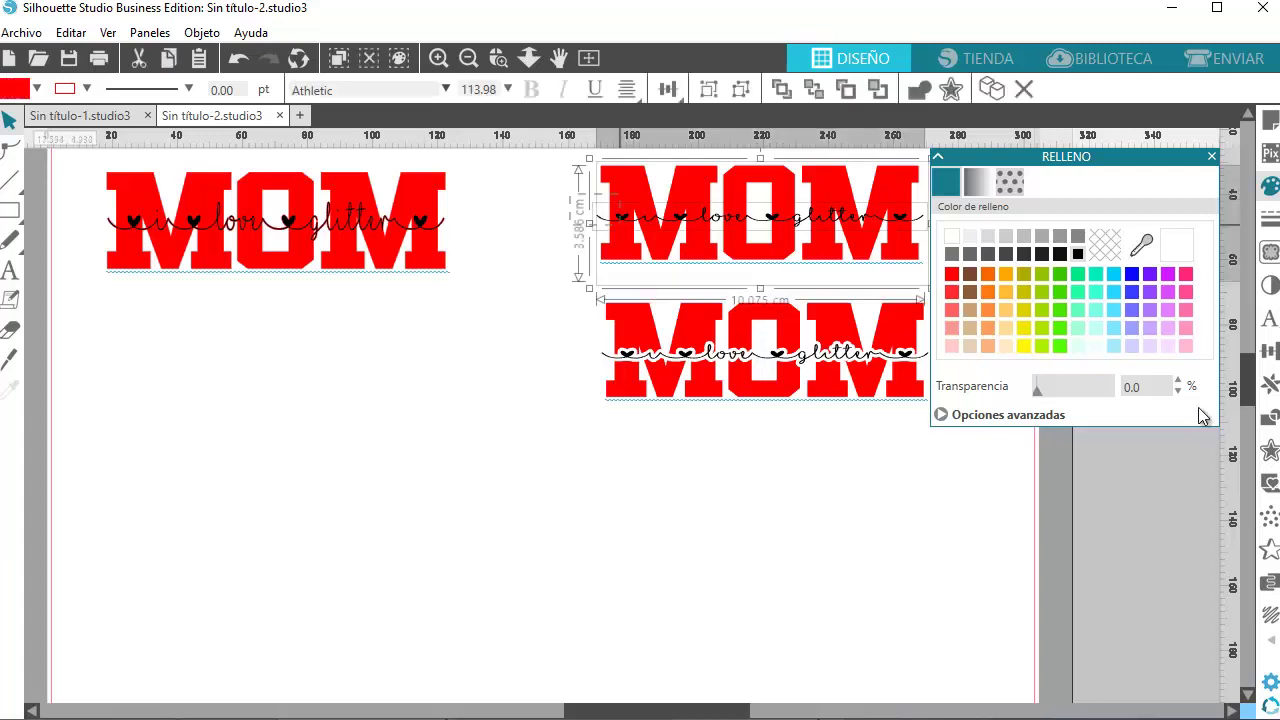
key(Escape)
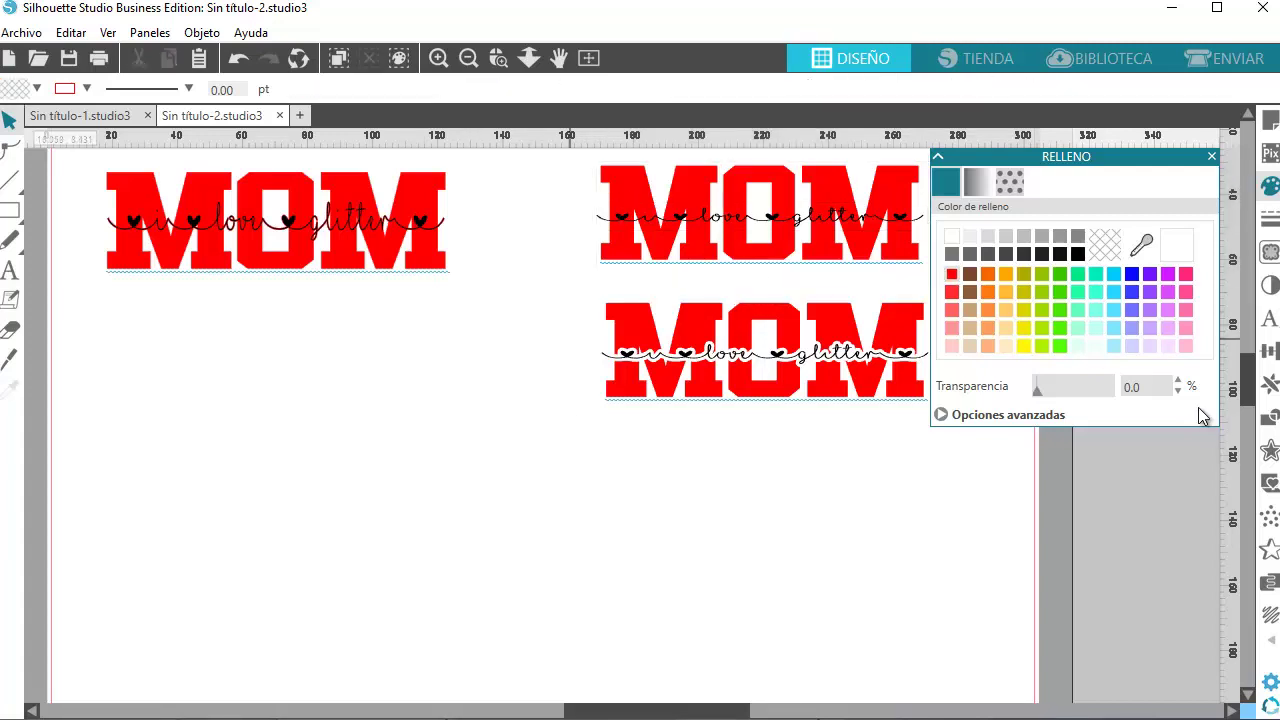
key(Tab)
key(Escape)
Duplicate the recreated MOM design together with its script phrase and place the copy directly below the original
drag(462, 208, 220, 277)
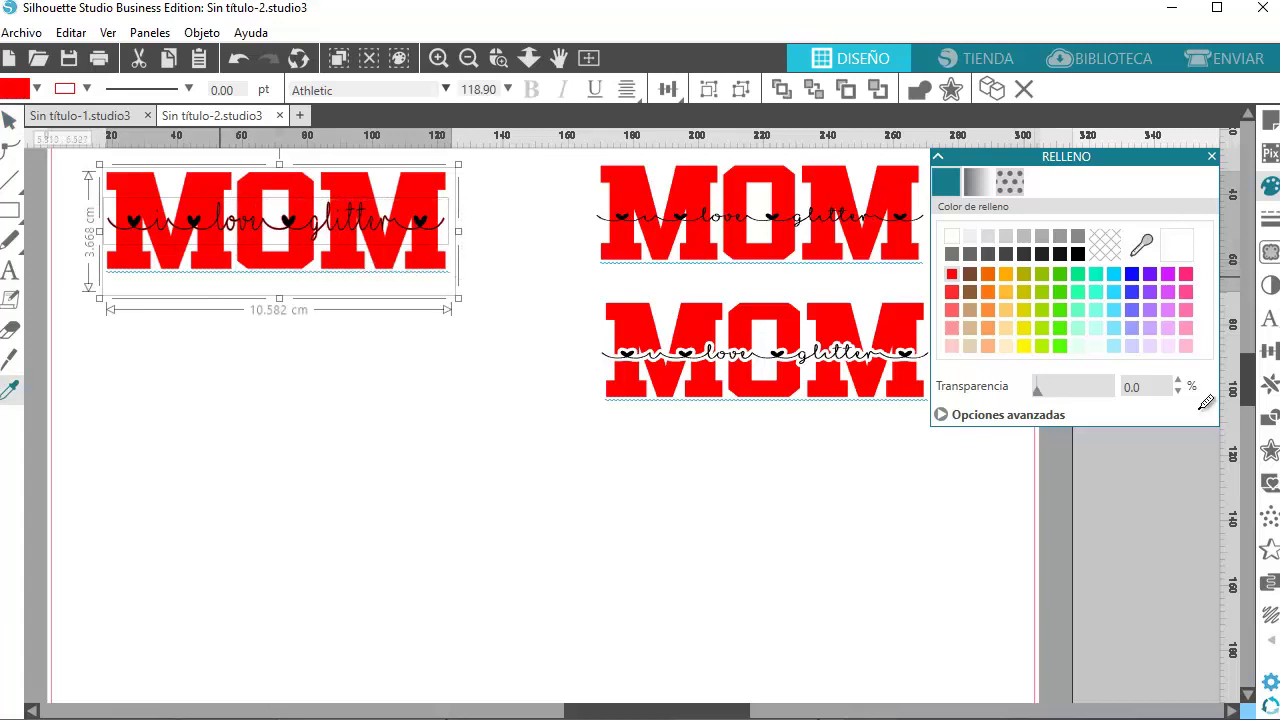
key(ctrl+d)
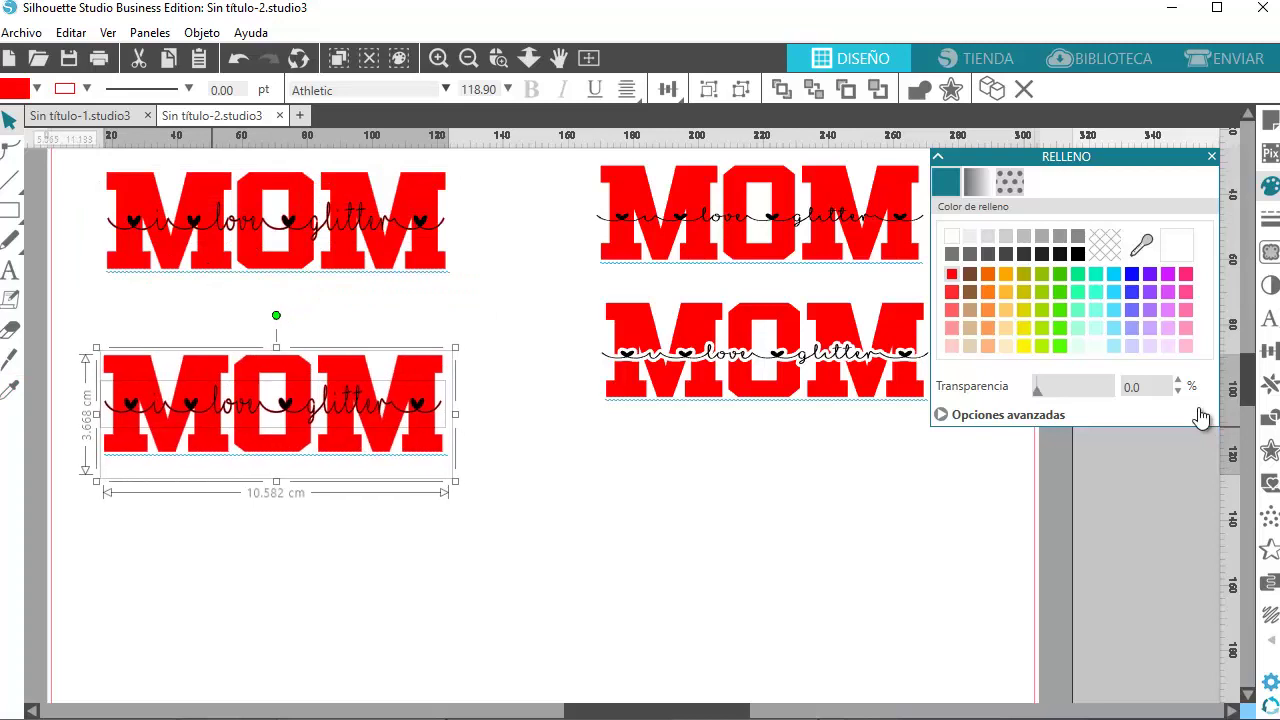
key(Escape)
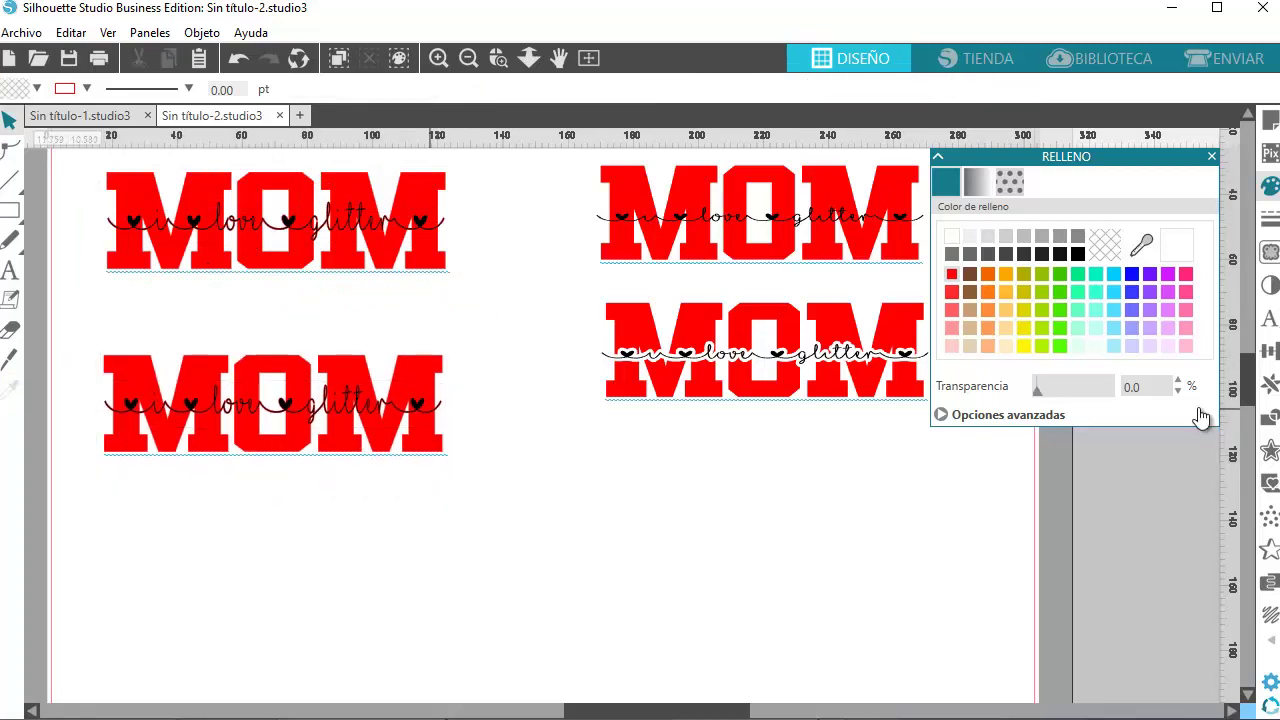
Offset the copied script phrase outward by 0.1 cm with rounded corners and give the offset a white fill
click(413, 404)
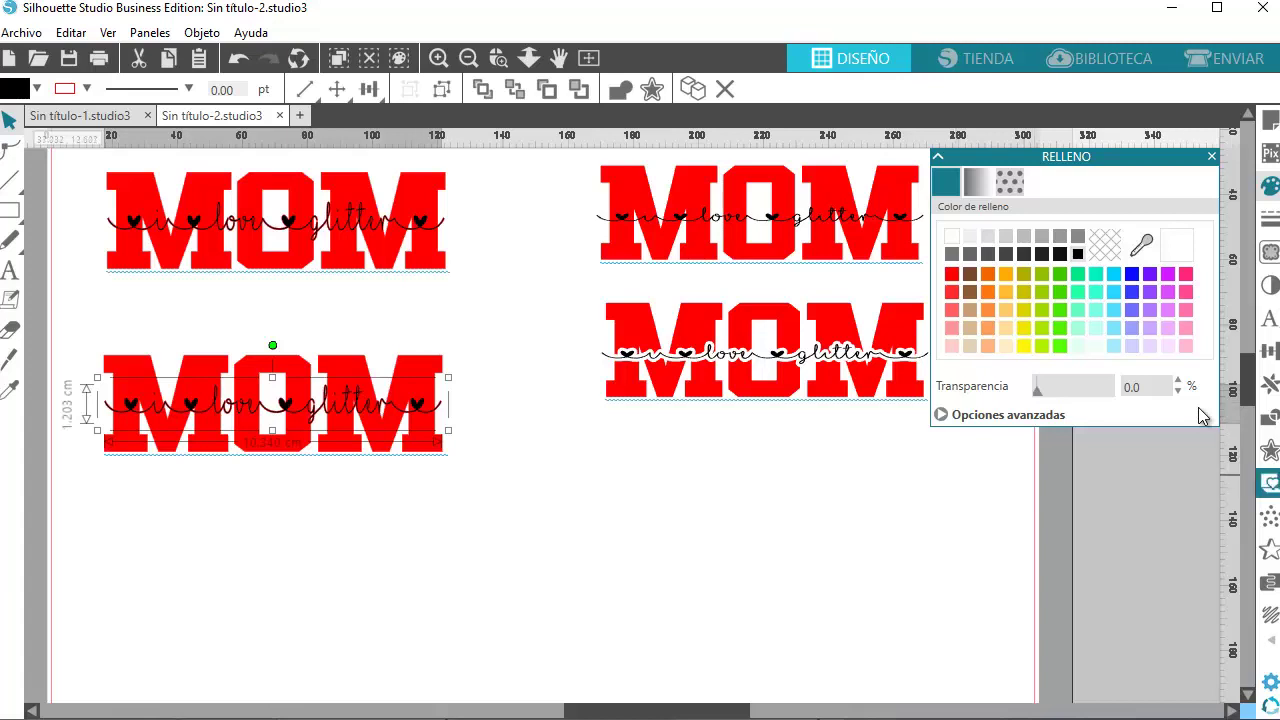
click(1270, 450)
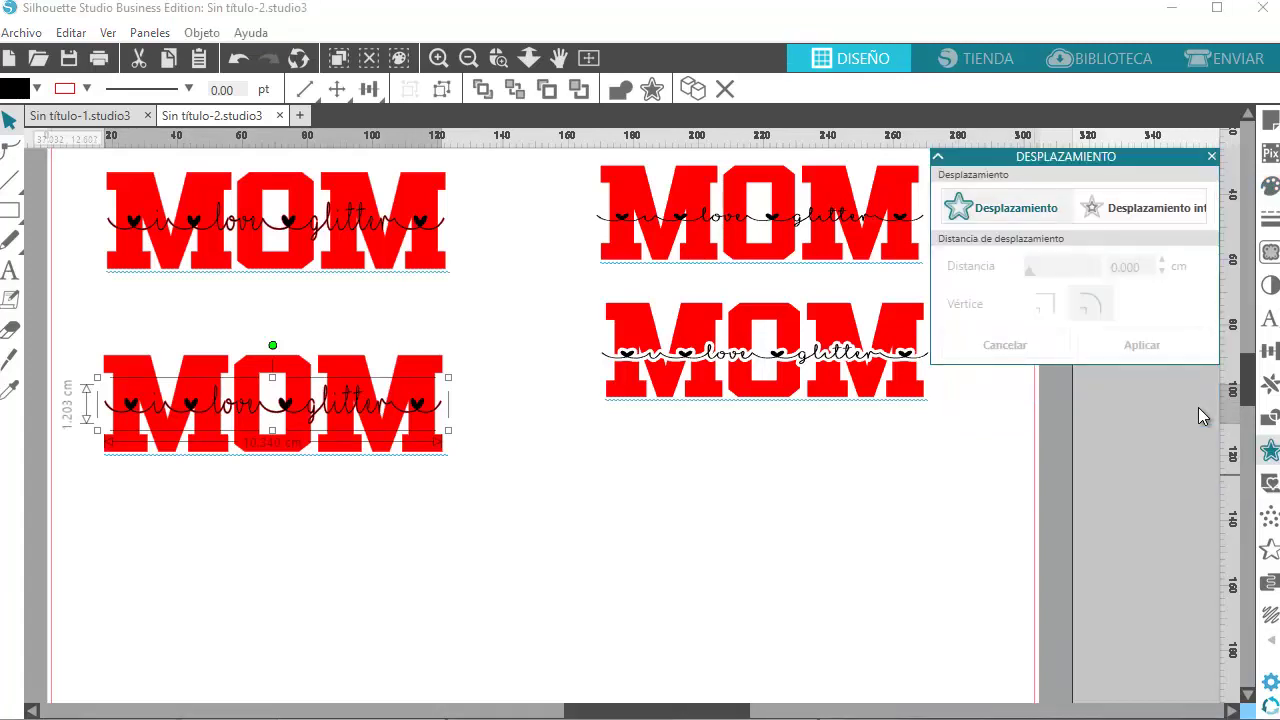
click(1007, 207)
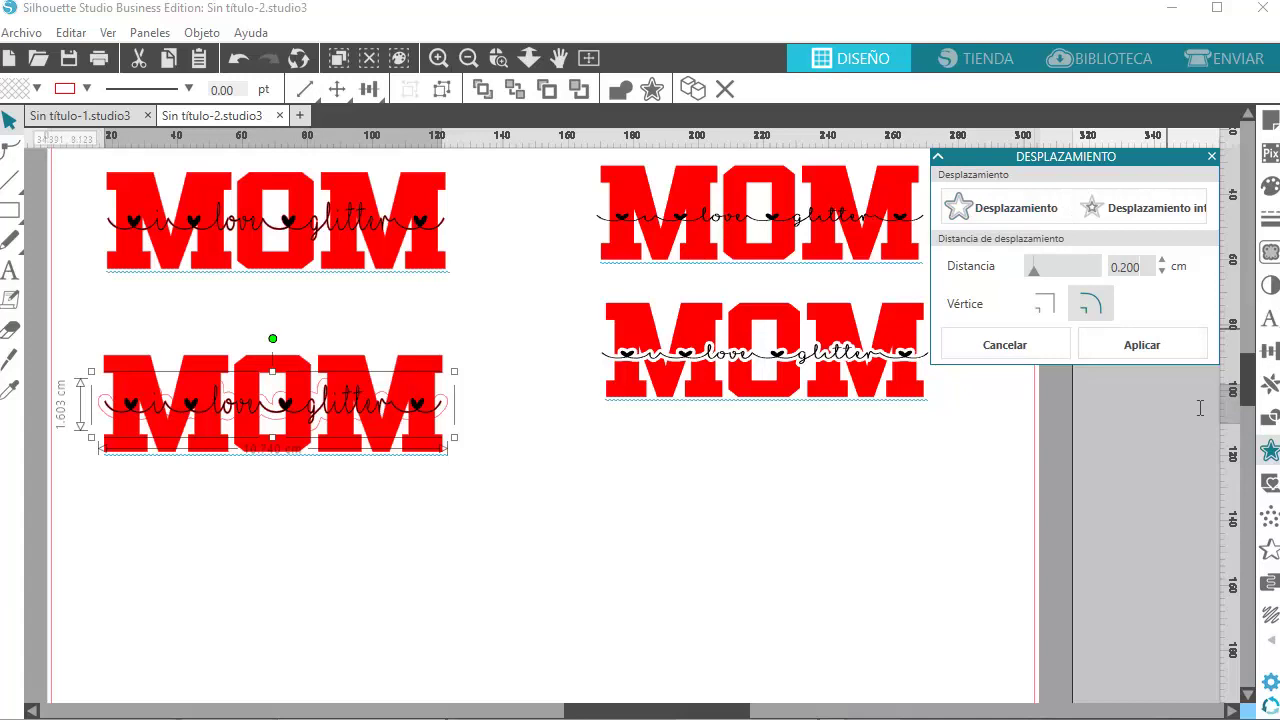
drag(1112, 267, 1200, 408)
text(0.1)
key(Return)
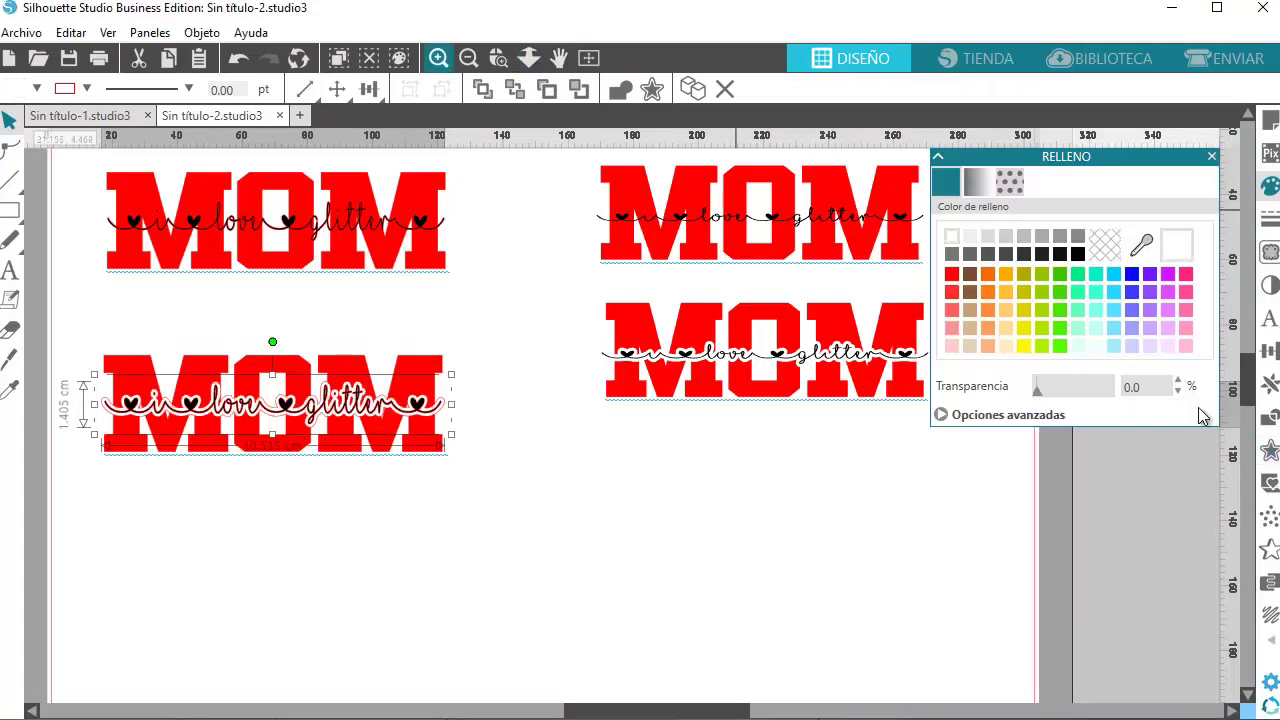
Remove the red outline from the copied script phrase and its white offset border
click(438, 58)
click(559, 58)
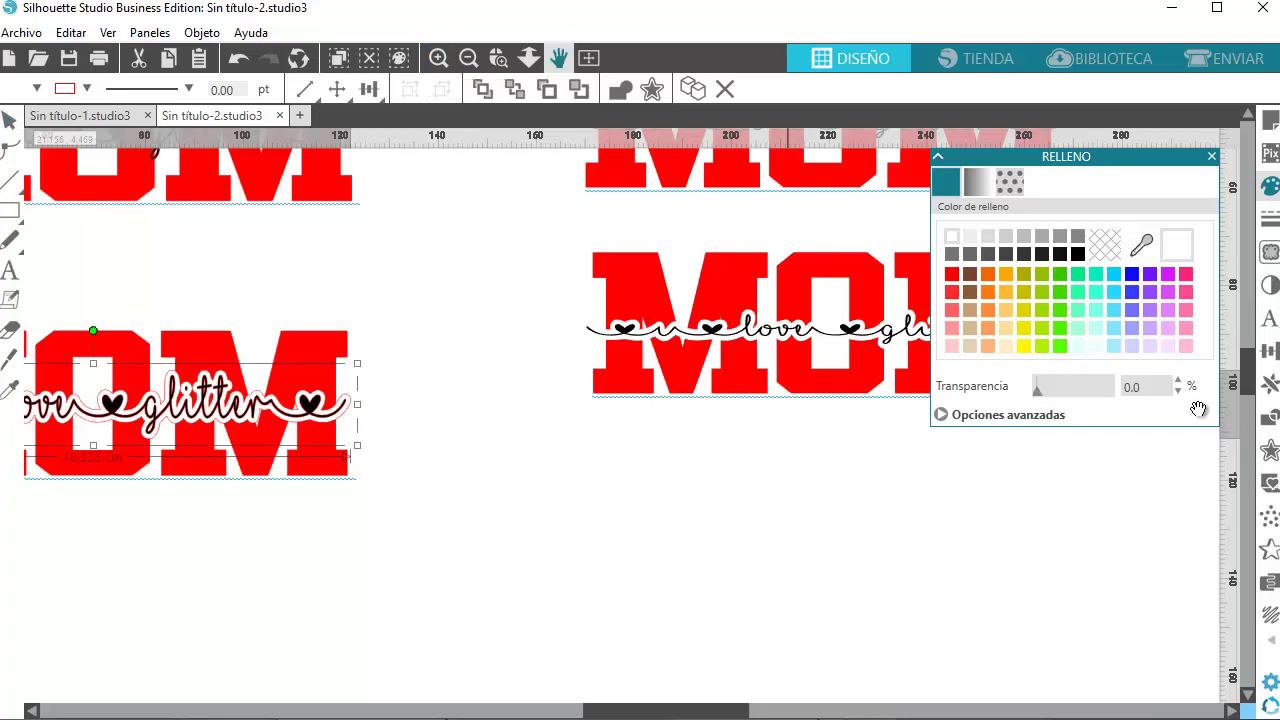
drag(442, 472, 586, 481)
scroll(1198, 410, left, 3)
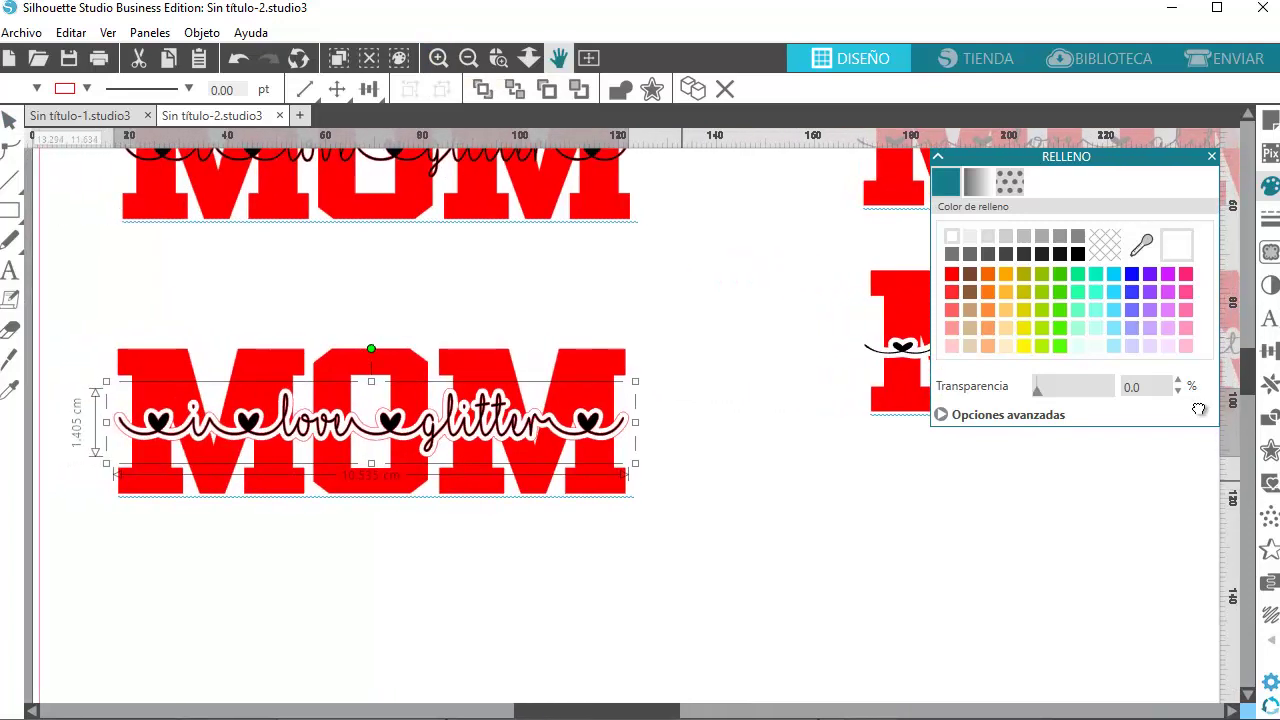
drag(695, 482, 710, 484)
key(v)
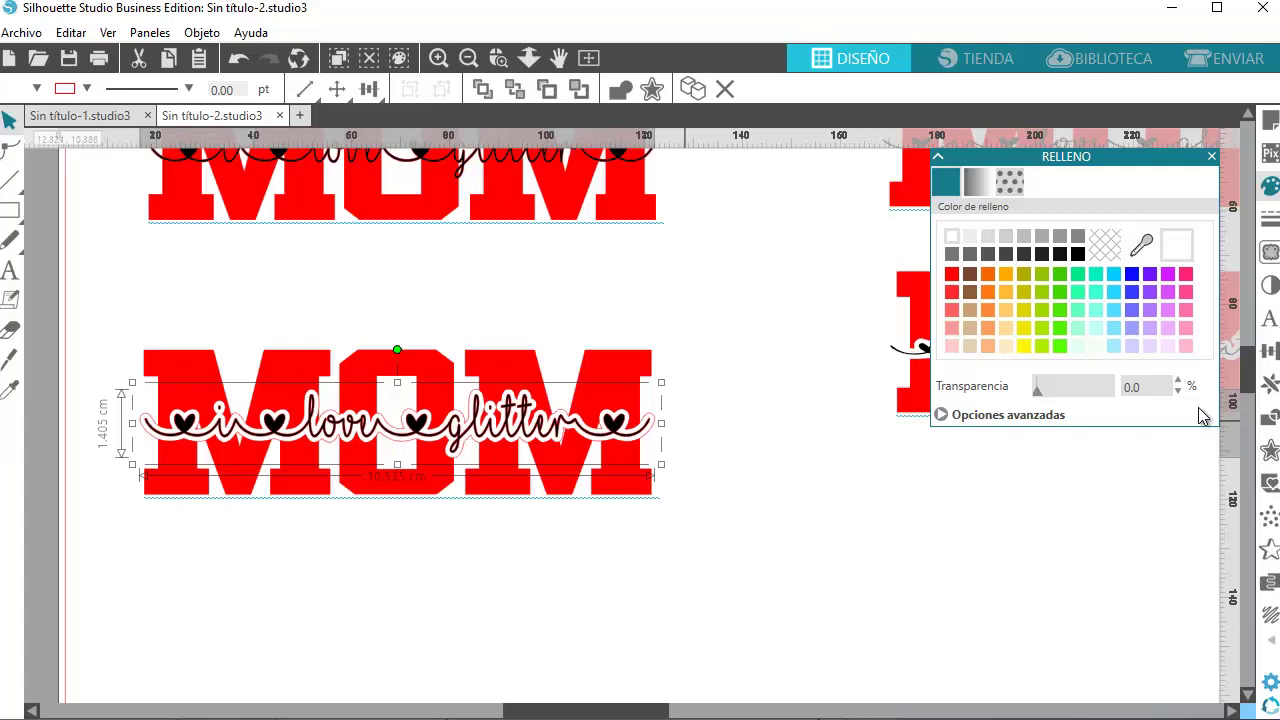
key(Escape)
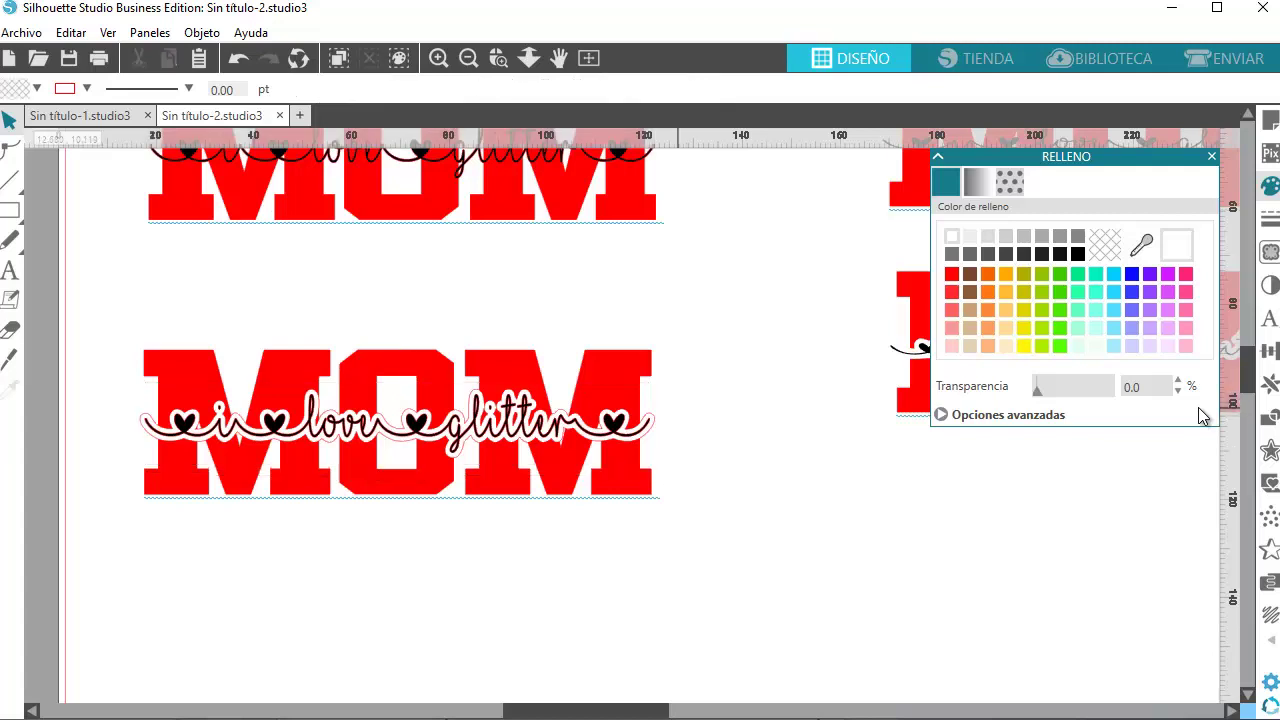
drag(681, 388, 648, 437)
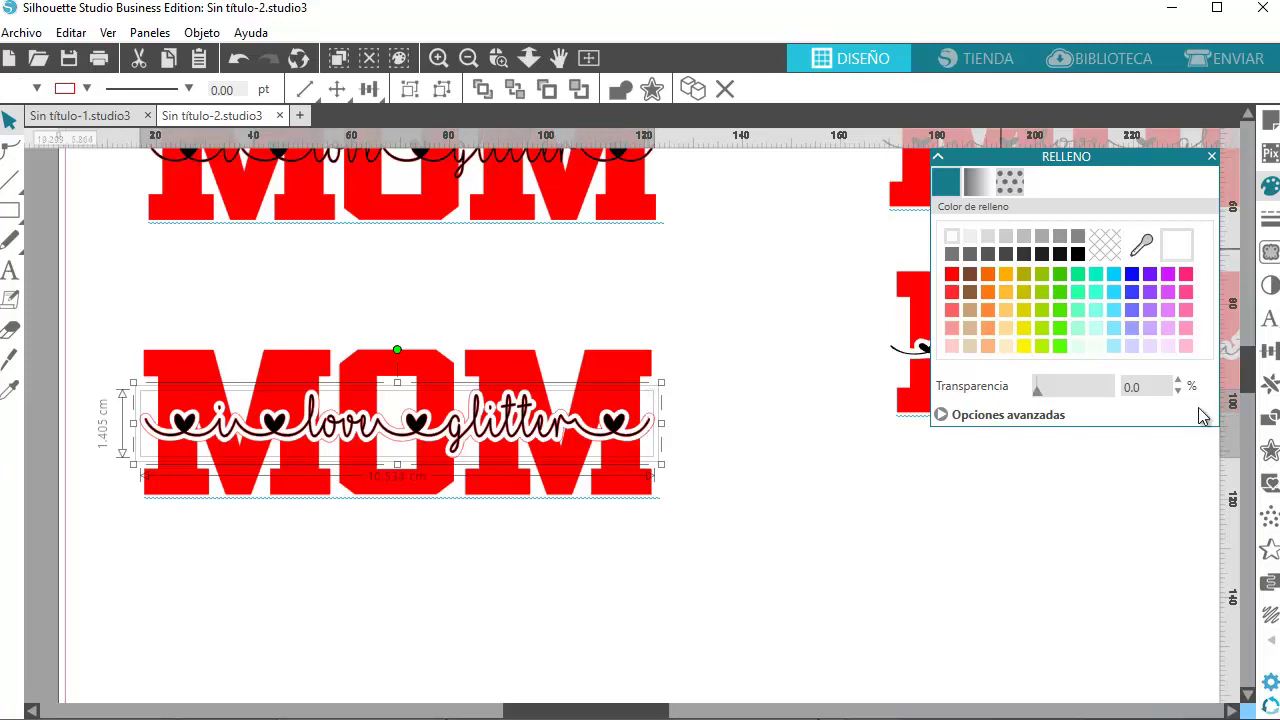
click(1270, 219)
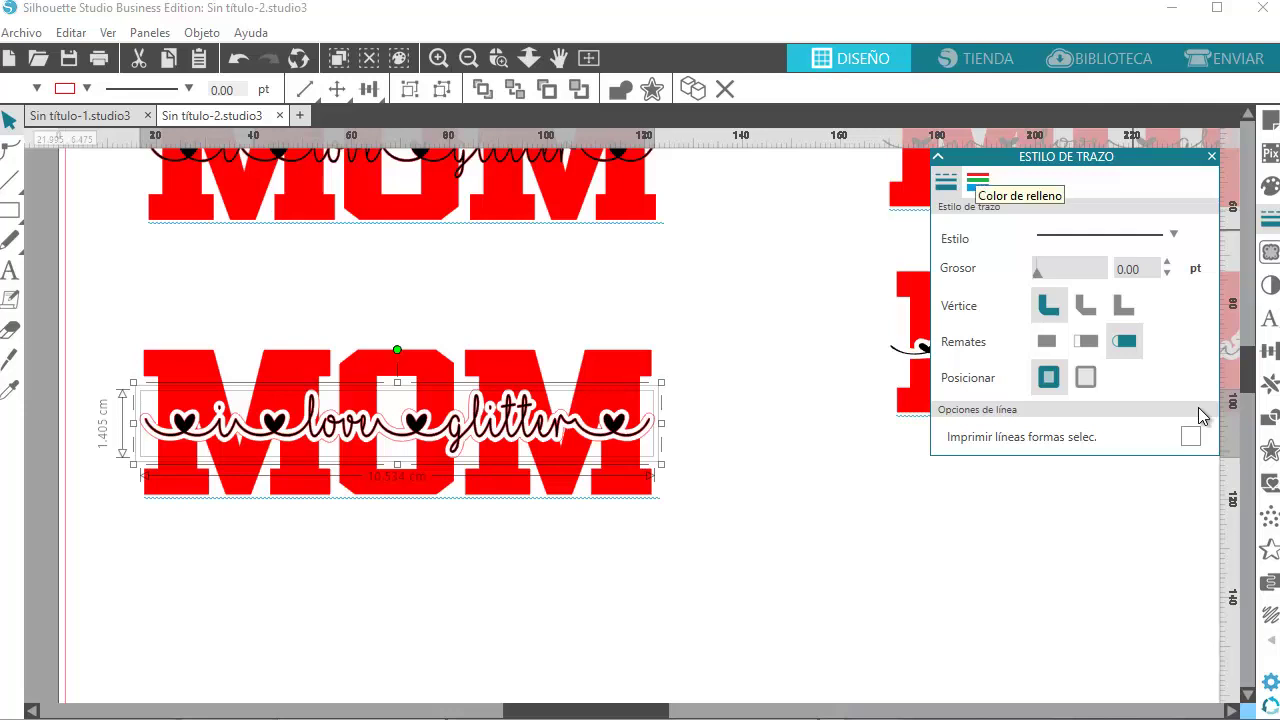
click(978, 182)
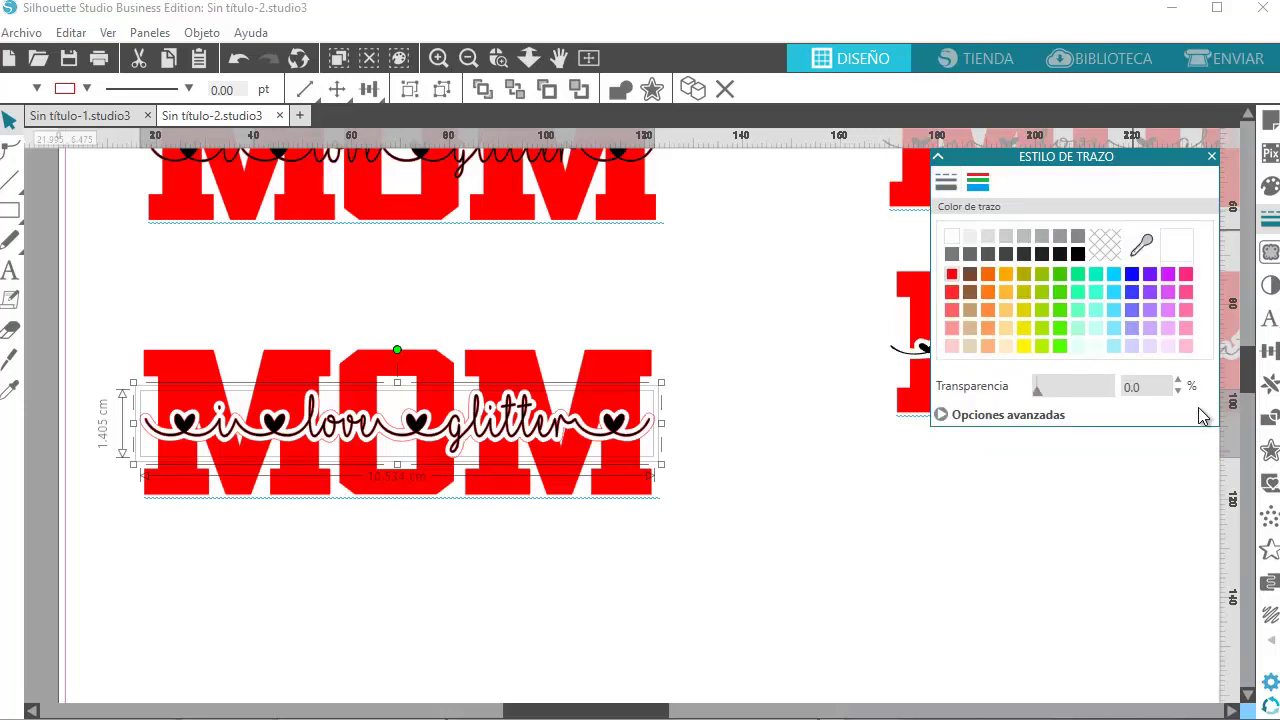
click(952, 237)
key(Escape)
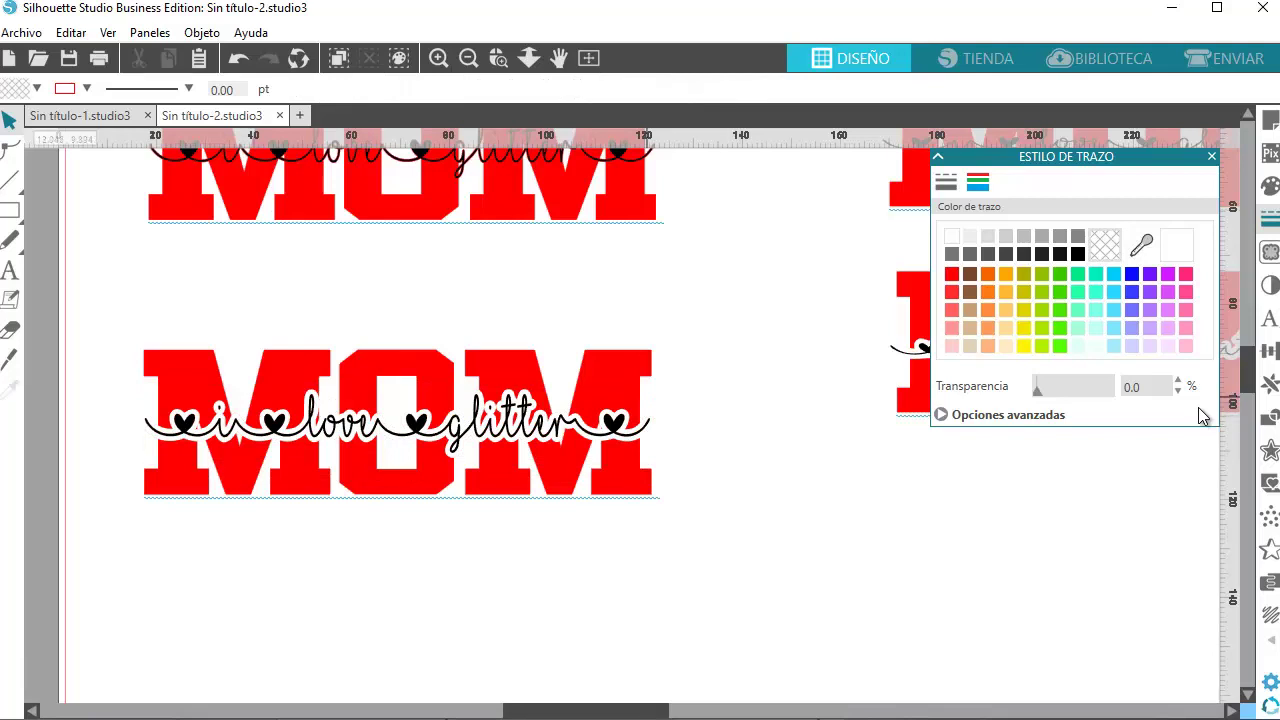
Move the whole copied design up so it sits close beneath the original MOM
drag(660, 330, 343, 460)
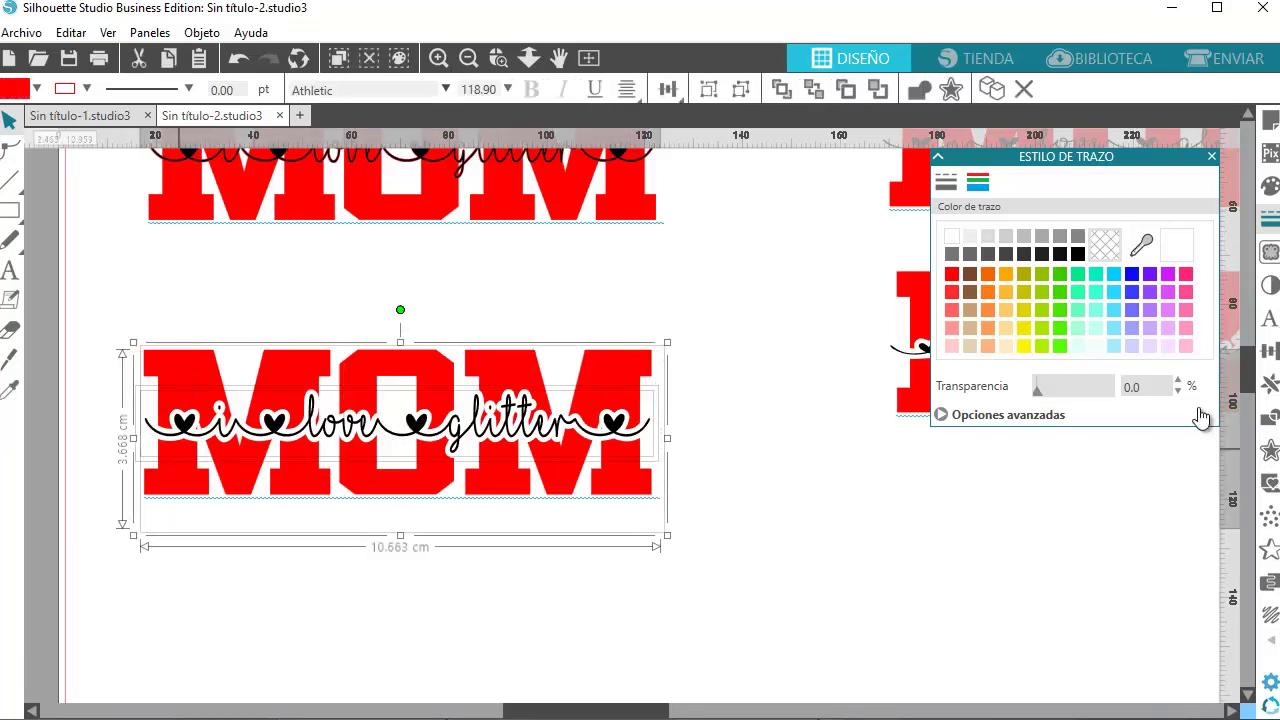
drag(179, 448, 185, 354)
key(Escape)
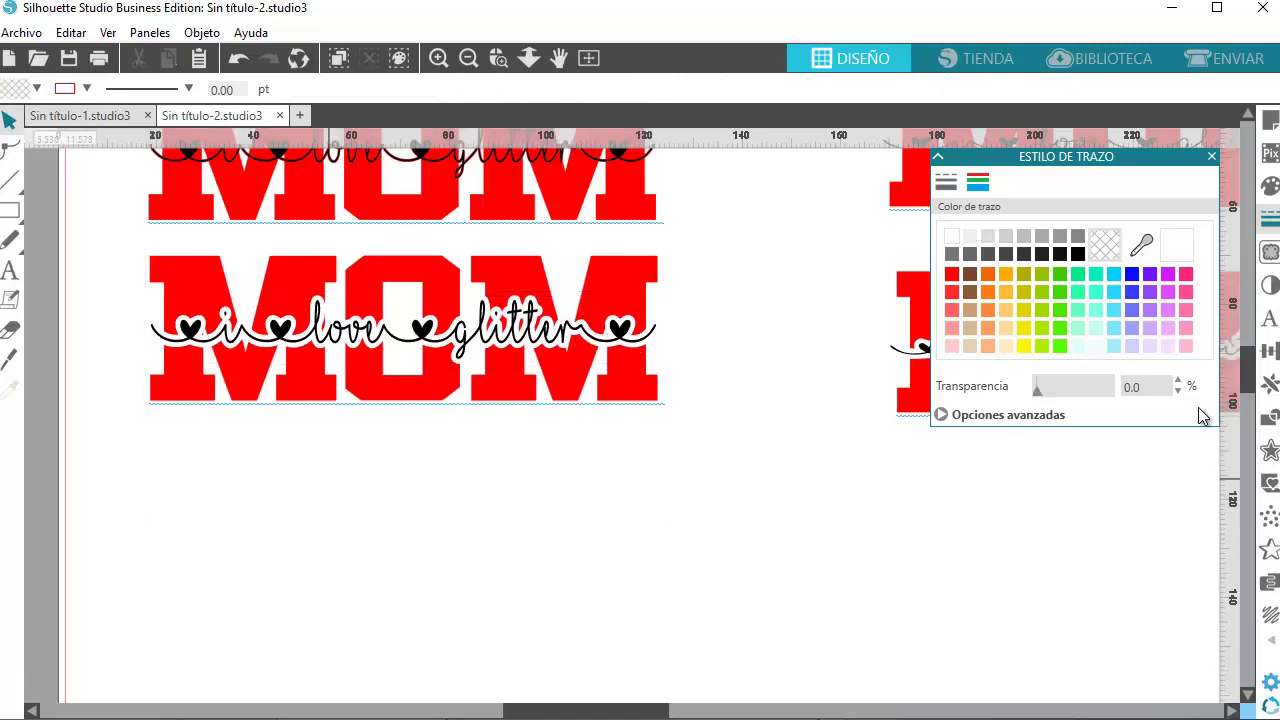
Move the black script phrase off the copied MOM to the empty area below it, leaving the white offset in place
drag(421, 330, 421, 462)
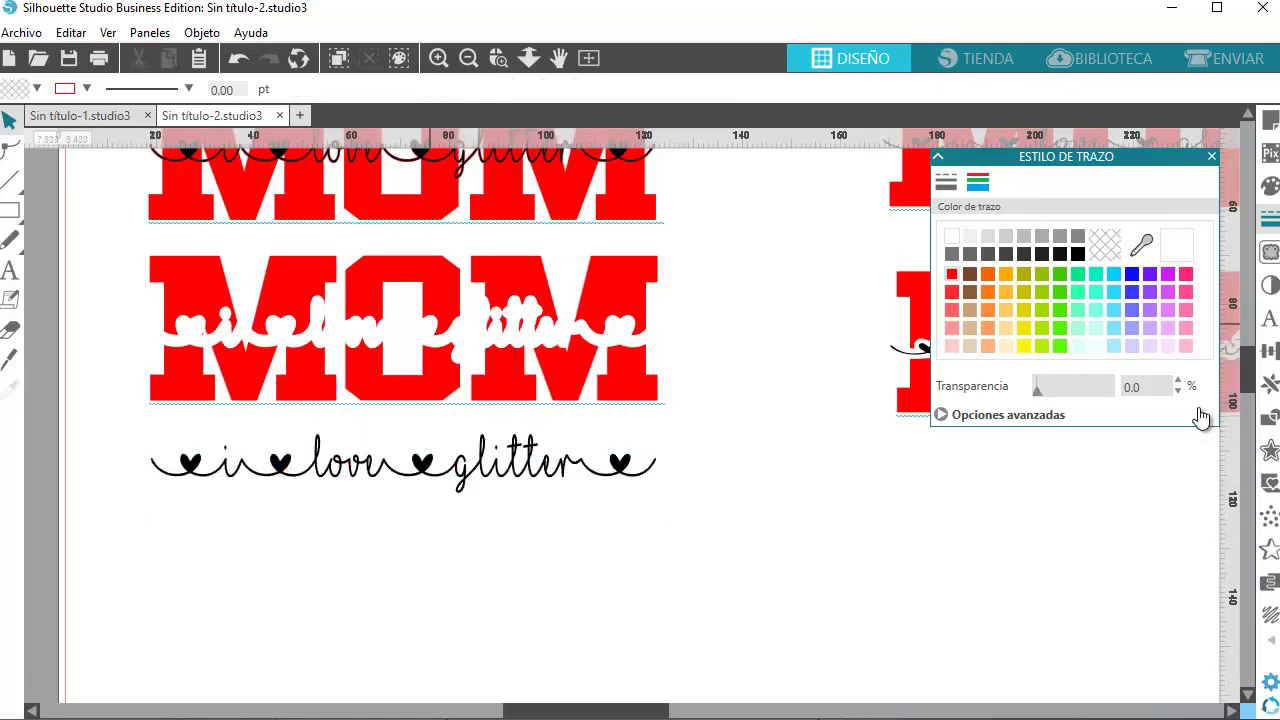
key(ctrl+y)
mouse_move(430, 347)
mouse_down()
mouse_move(430, 358)
mouse_move(430, 325)
mouse_up()
key(Escape)
key(ctrl+z)
click(423, 464)
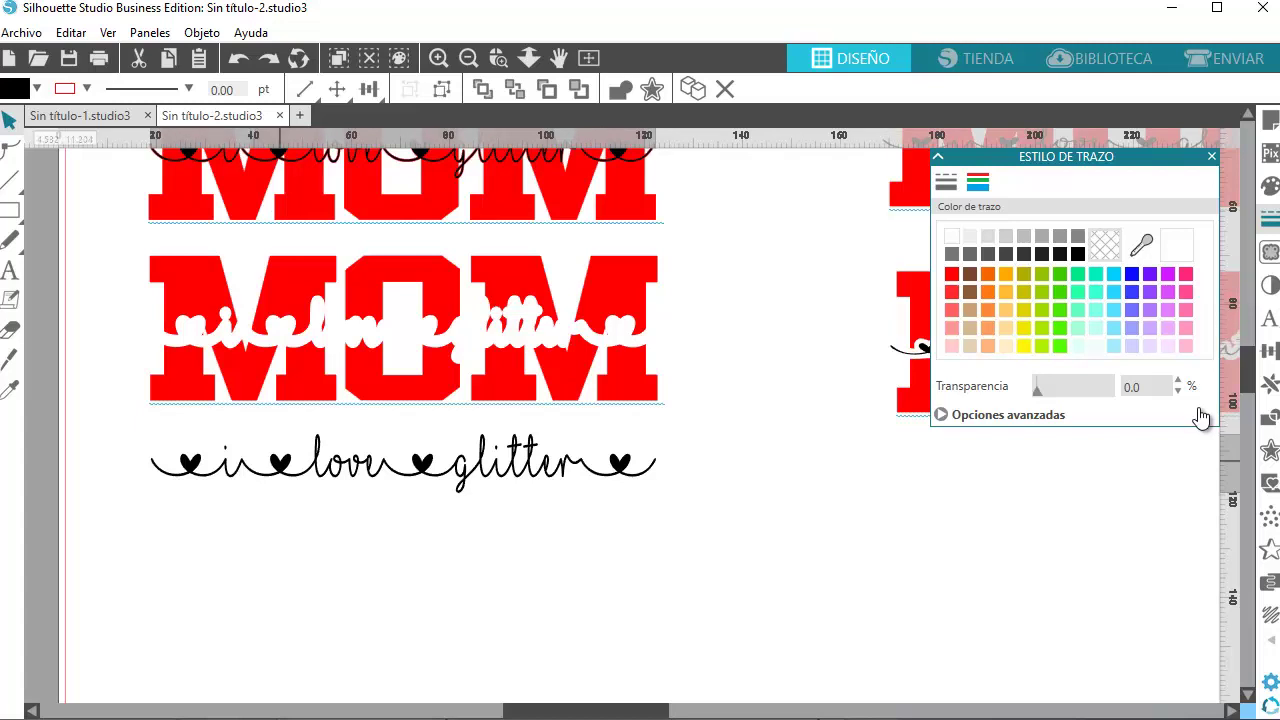
Cut the white script offset out of the copied MOM lettering with the Subtract All operation
click(597, 320)
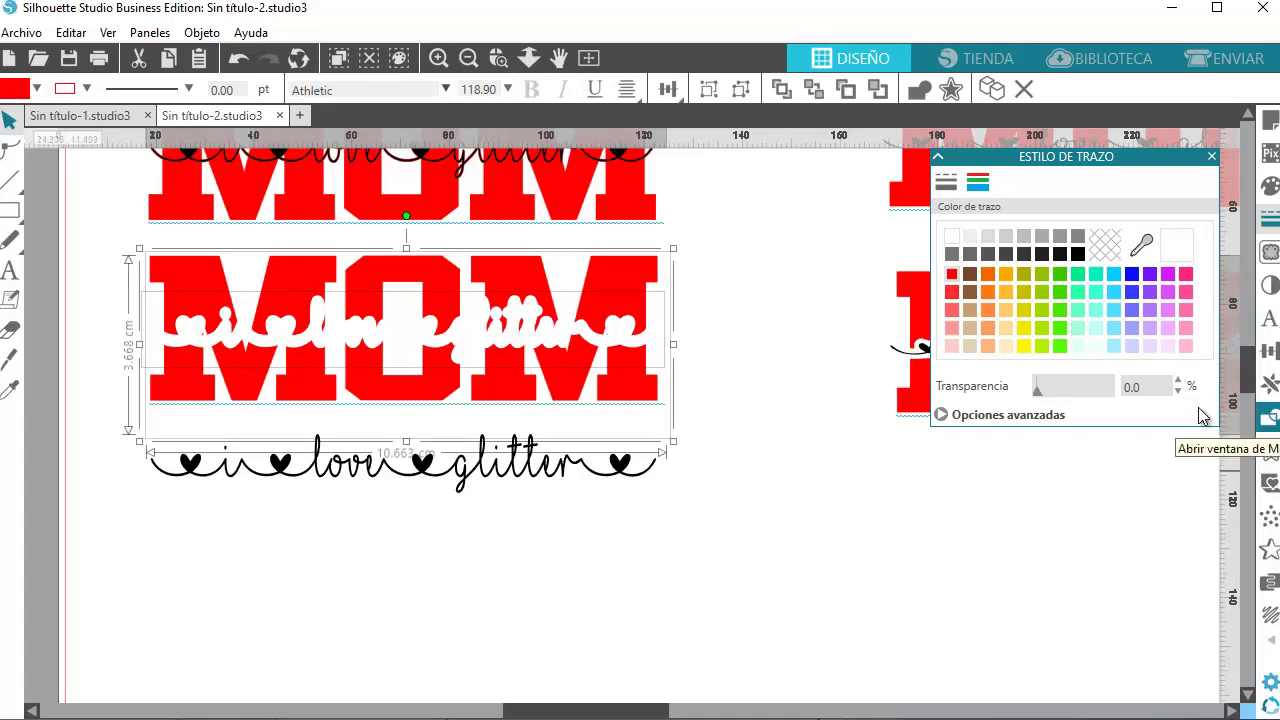
click(1269, 417)
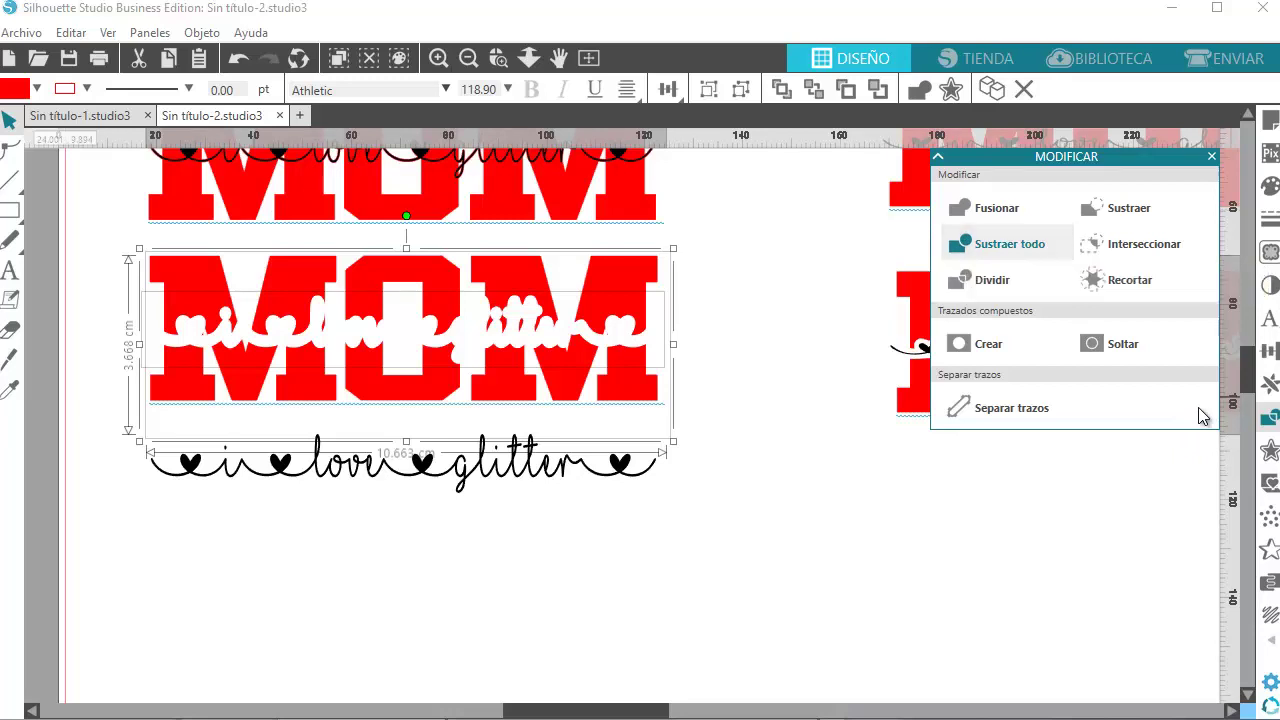
click(1009, 244)
click(690, 345)
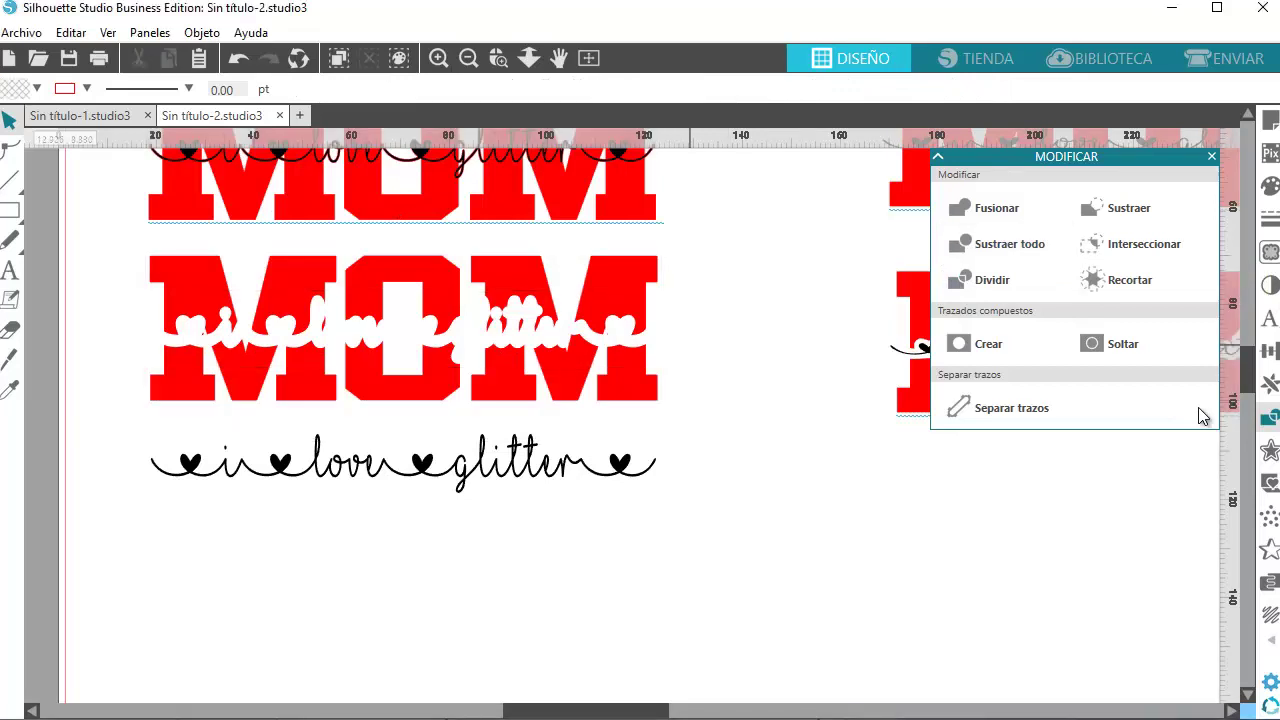
Lower the cut-out MOM slightly and fit the black script phrase back into the center of its cutout
drag(622, 326, 634, 362)
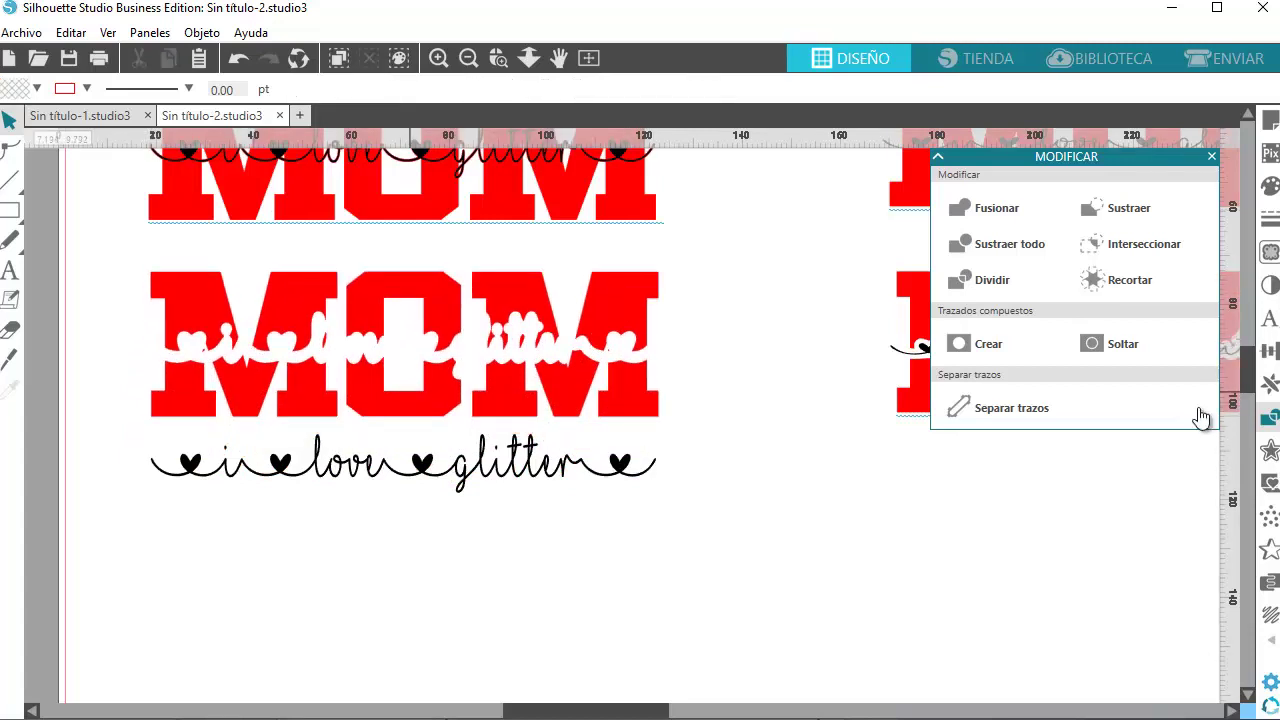
drag(513, 398, 513, 411)
click(532, 466)
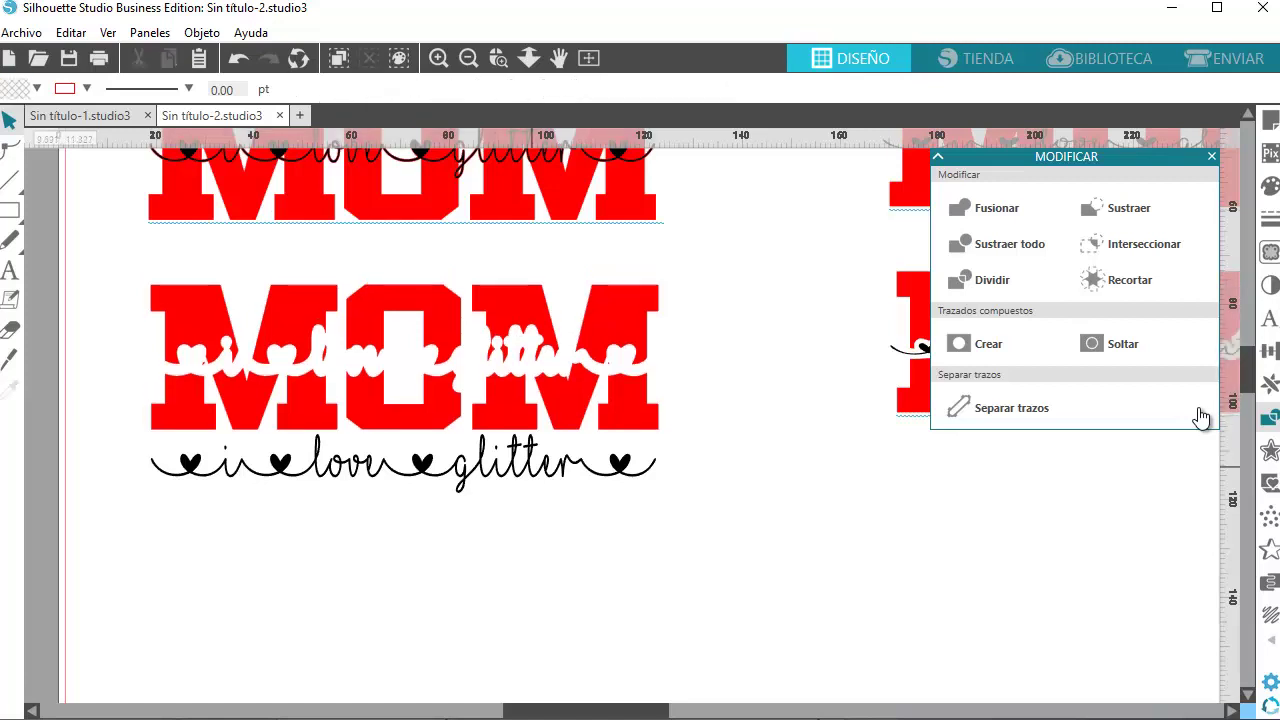
drag(532, 466, 535, 367)
key(Up)
key(Up)
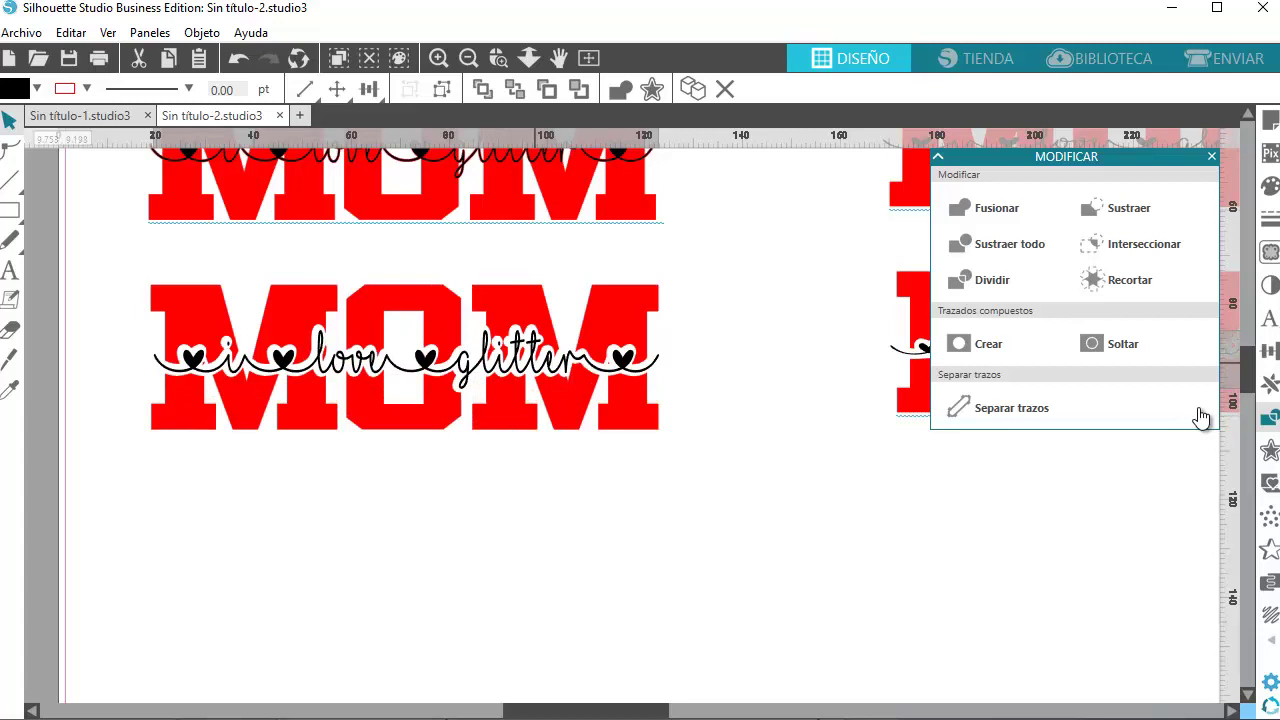
key(Up)
drag(534, 362, 531, 360)
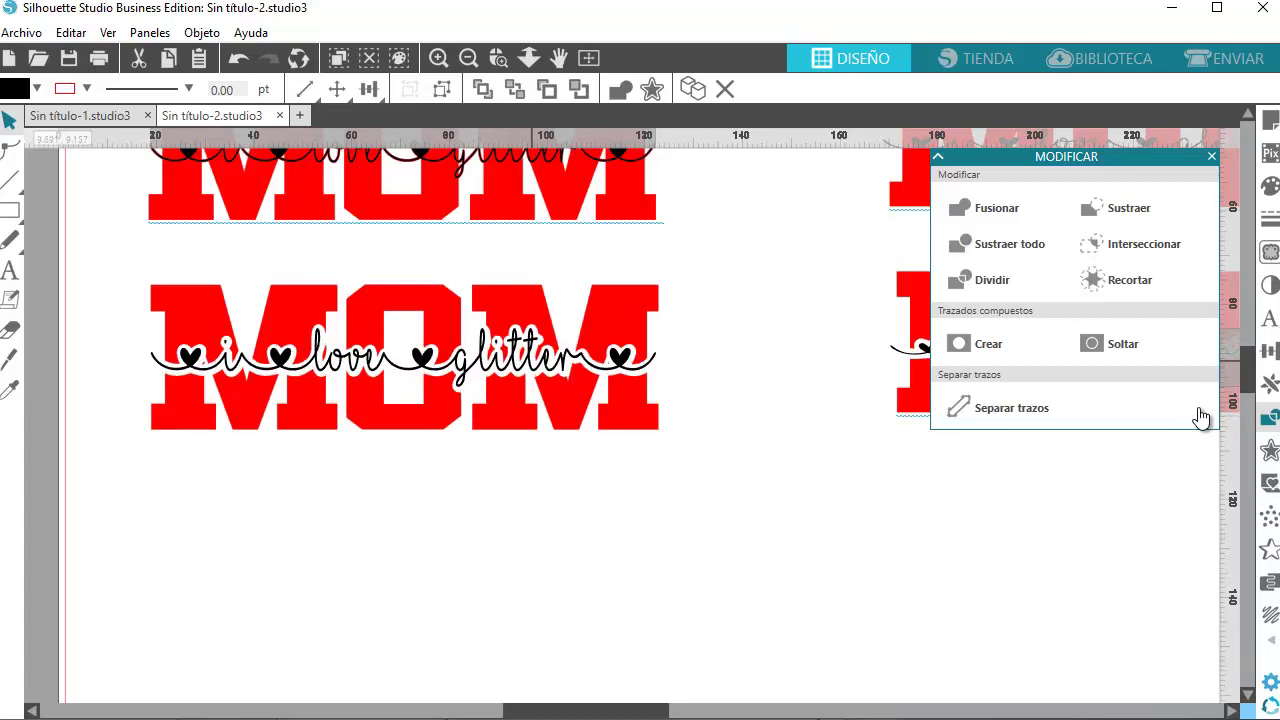
key(Up)
key(Escape)
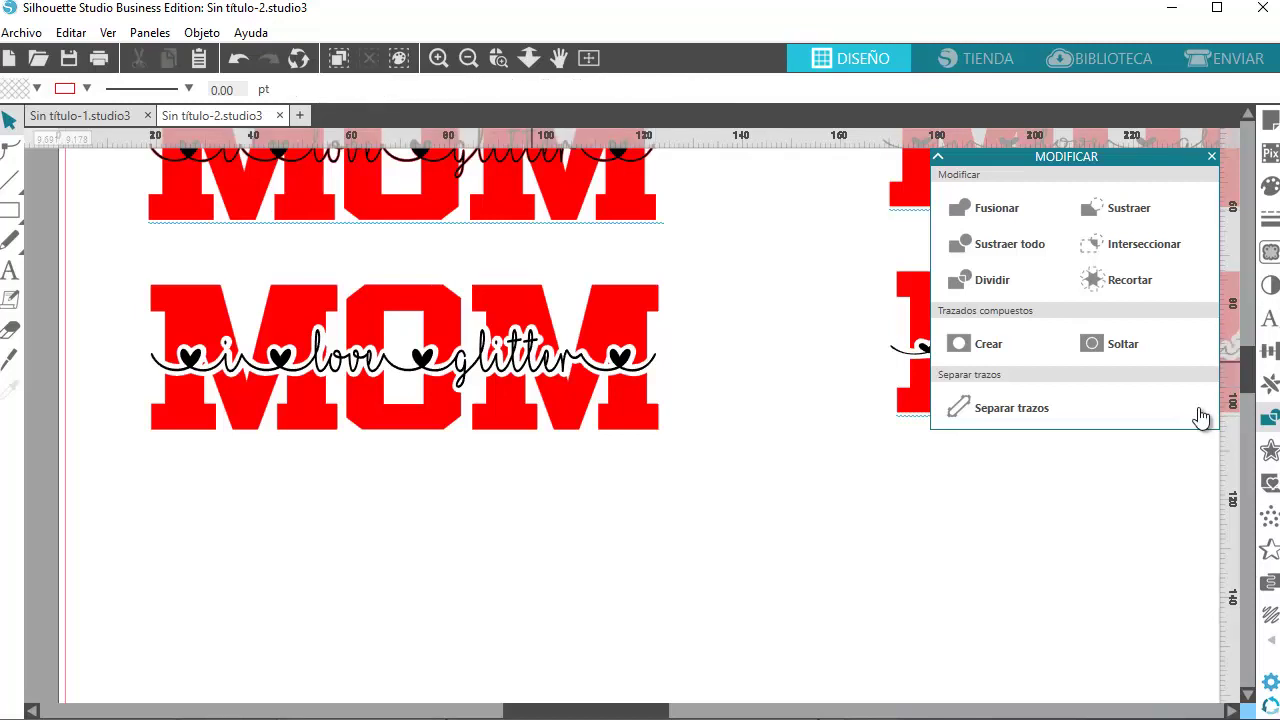
Examine both recreated MOM designs side by side with the two sample designs on the page
click(1211, 156)
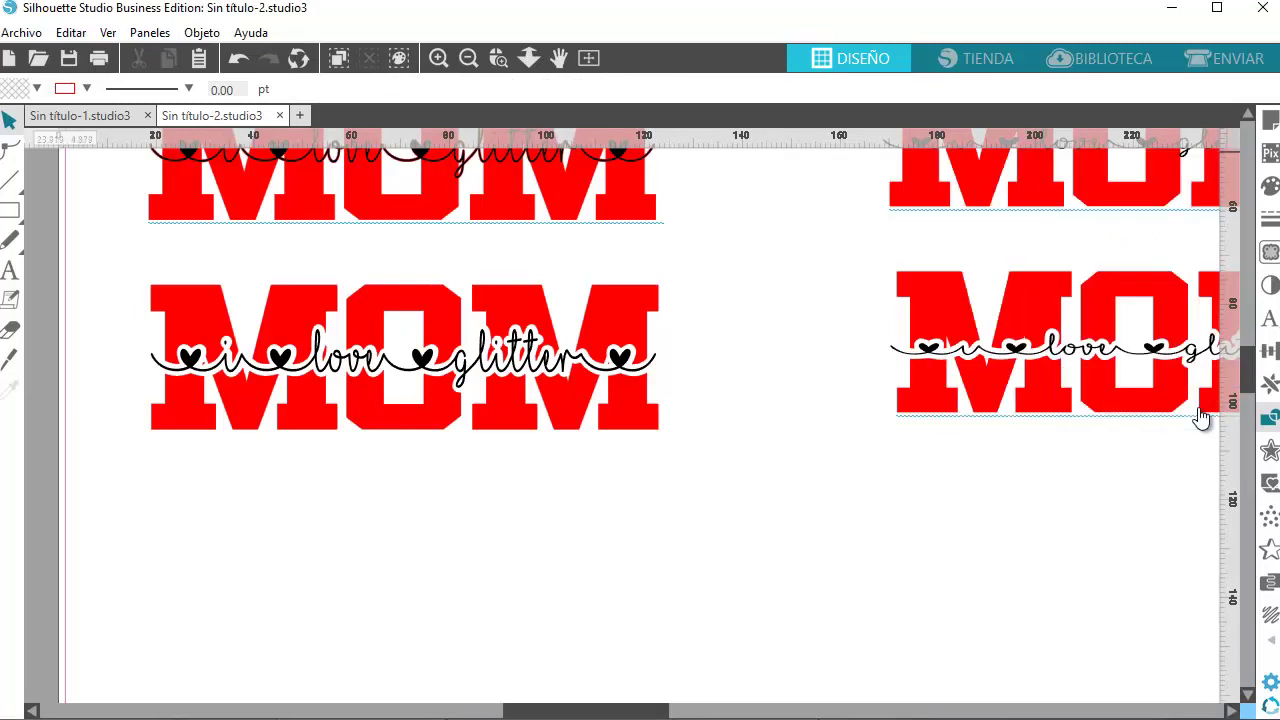
key(space)
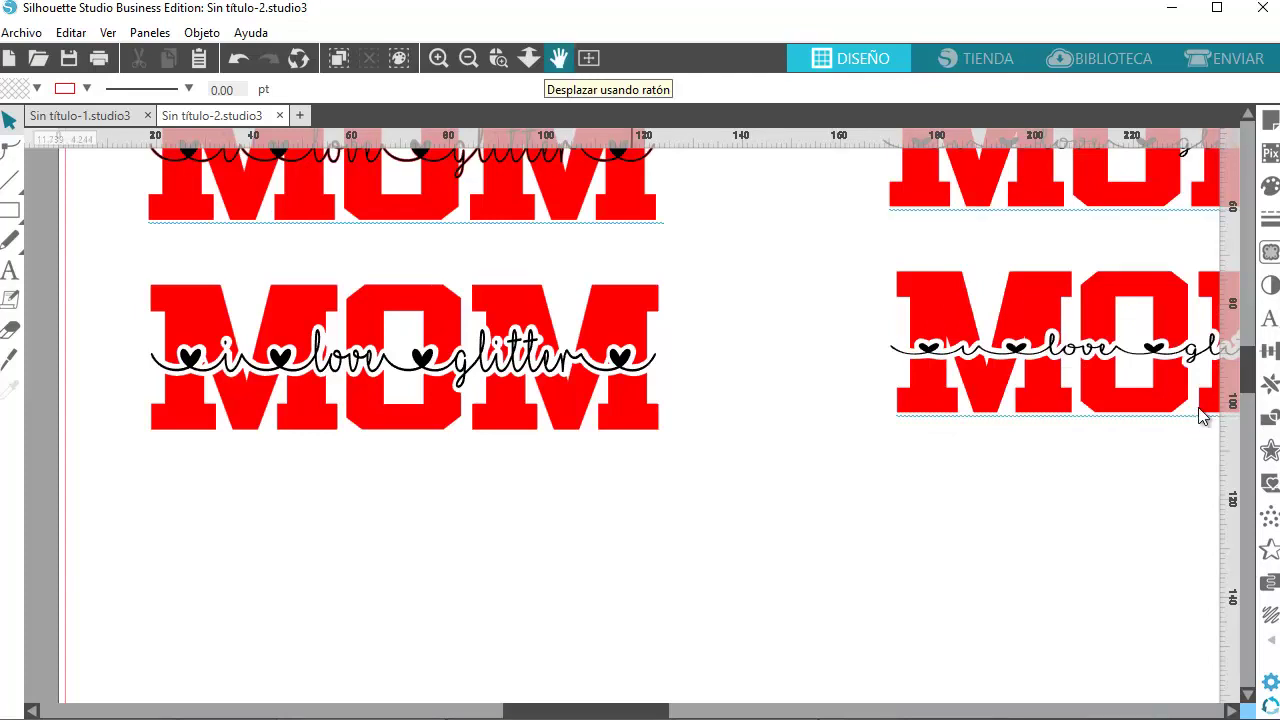
click(559, 58)
drag(726, 267, 618, 385)
click(468, 58)
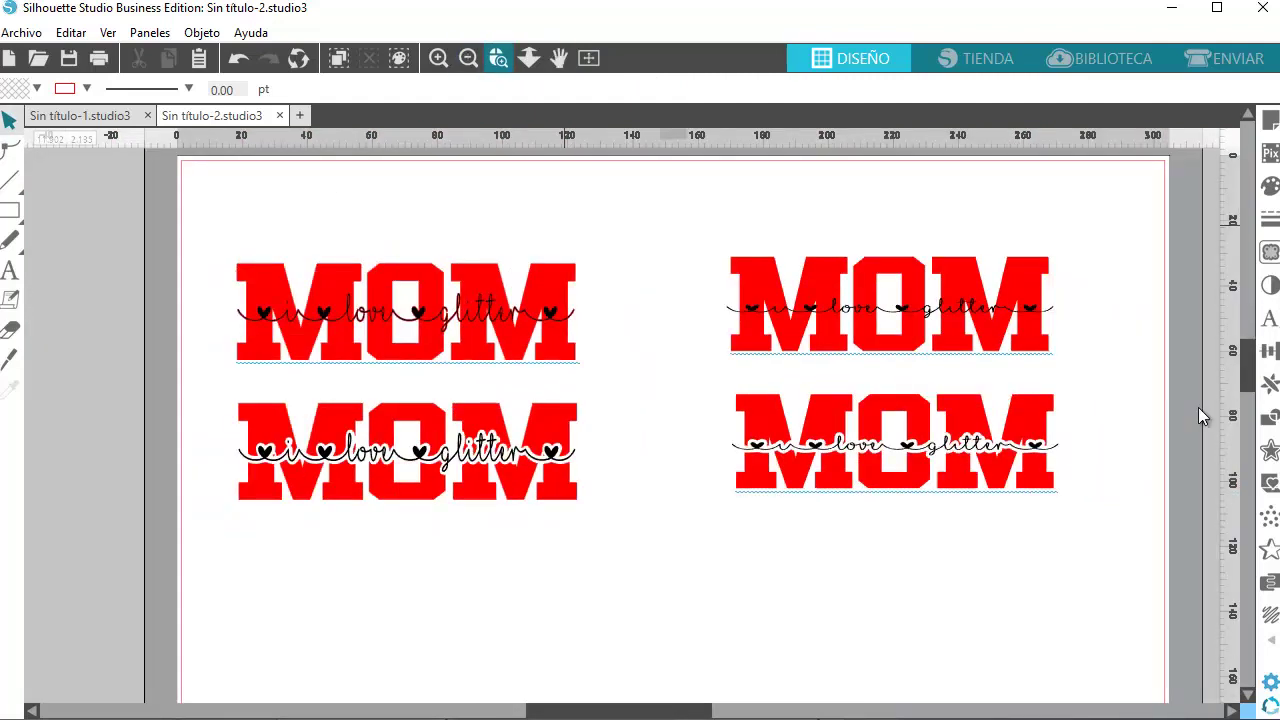
click(559, 58)
drag(731, 346, 641, 352)
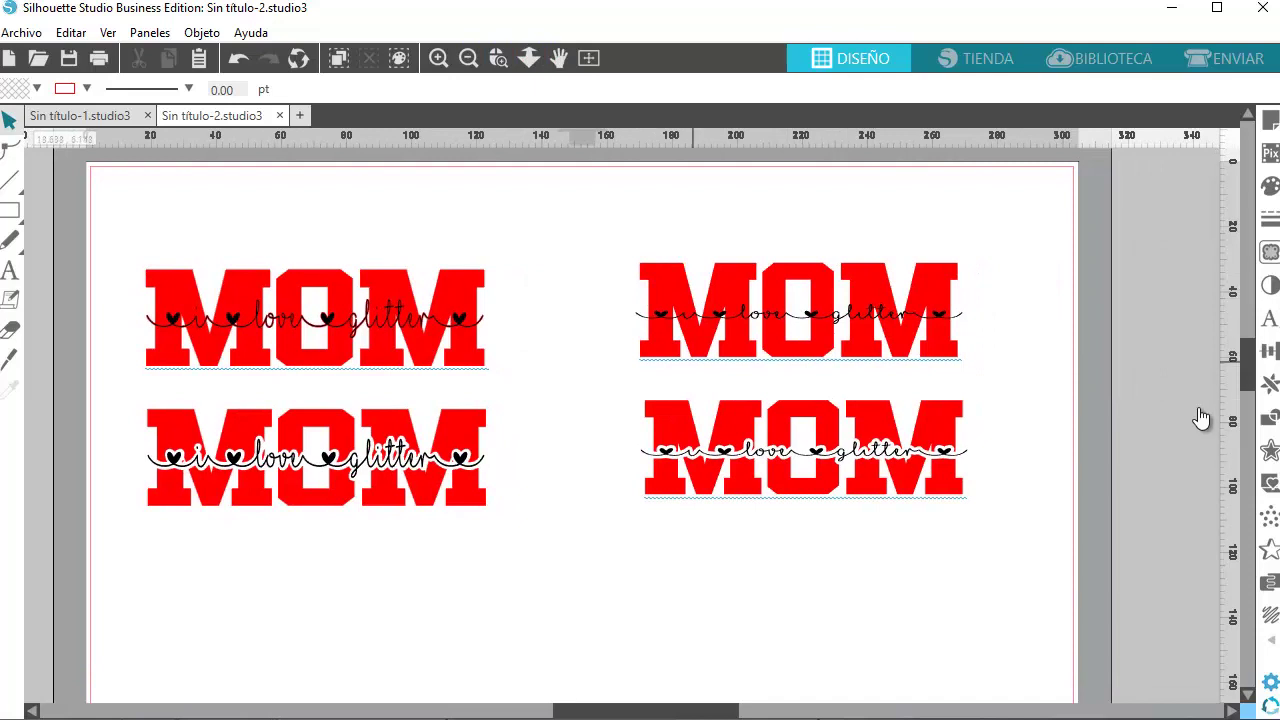